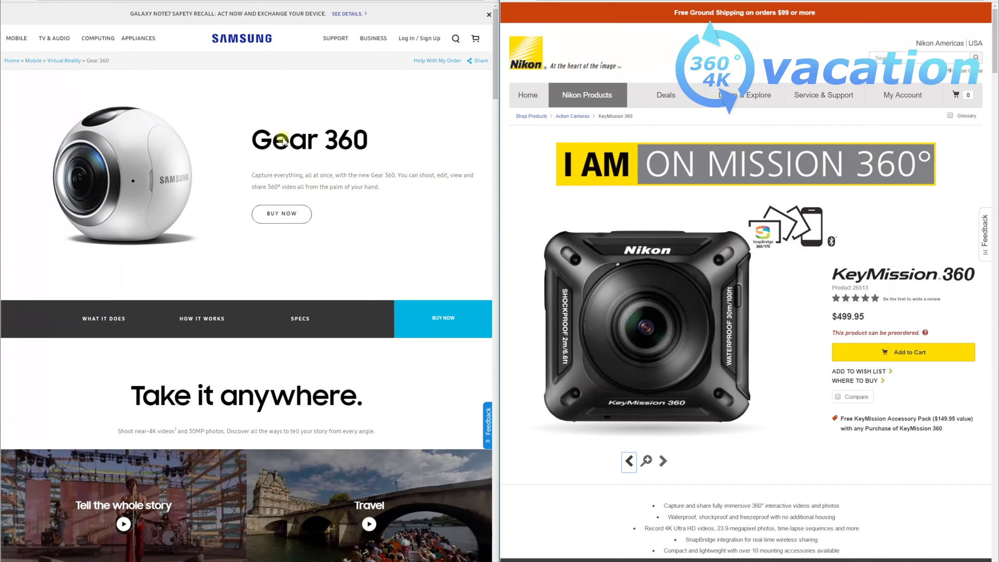
Show the Gear 360 buying options and scroll through that page.
{"action": "left_click", "coordinate": [436, 316]}
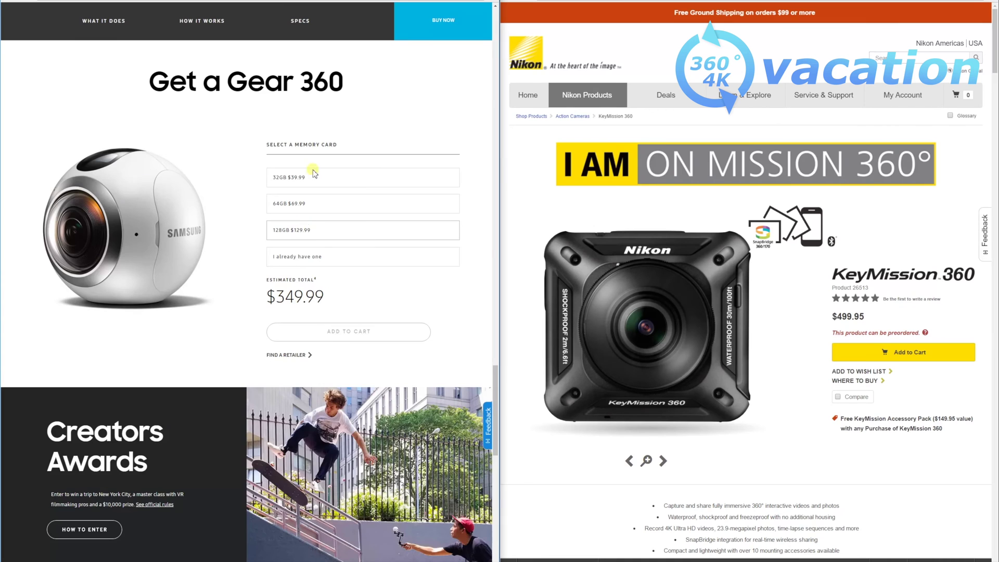
{"action": "scroll", "coordinate": [330, 140], "scroll_direction": "down", "scroll_amount": 5}
{"action": "scroll", "coordinate": [330, 145], "scroll_direction": "up", "scroll_amount": 9}
{"action": "scroll", "coordinate": [330, 143], "scroll_direction": "up", "scroll_amount": 15}
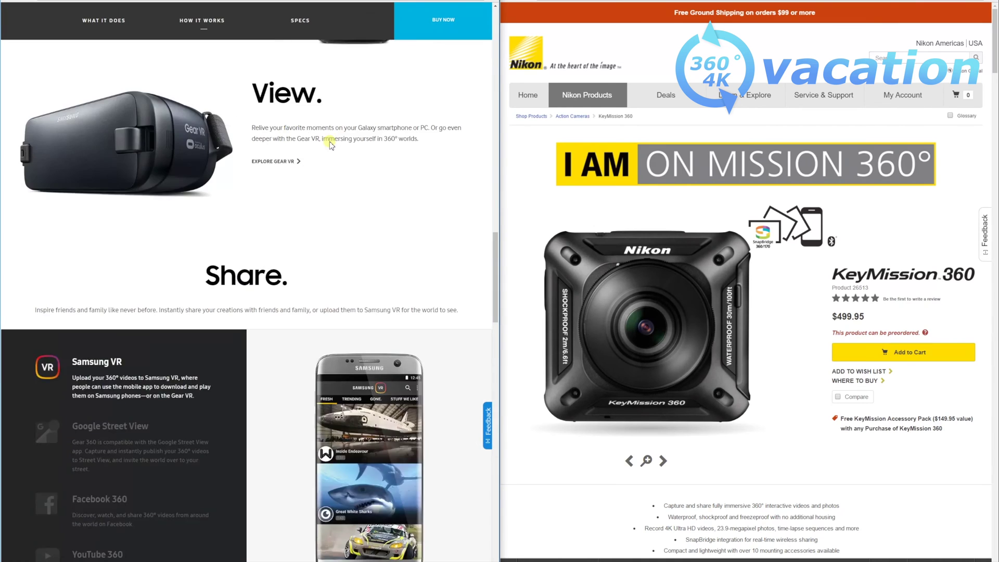
{"action": "scroll", "coordinate": [330, 143], "scroll_direction": "up", "scroll_amount": 3}
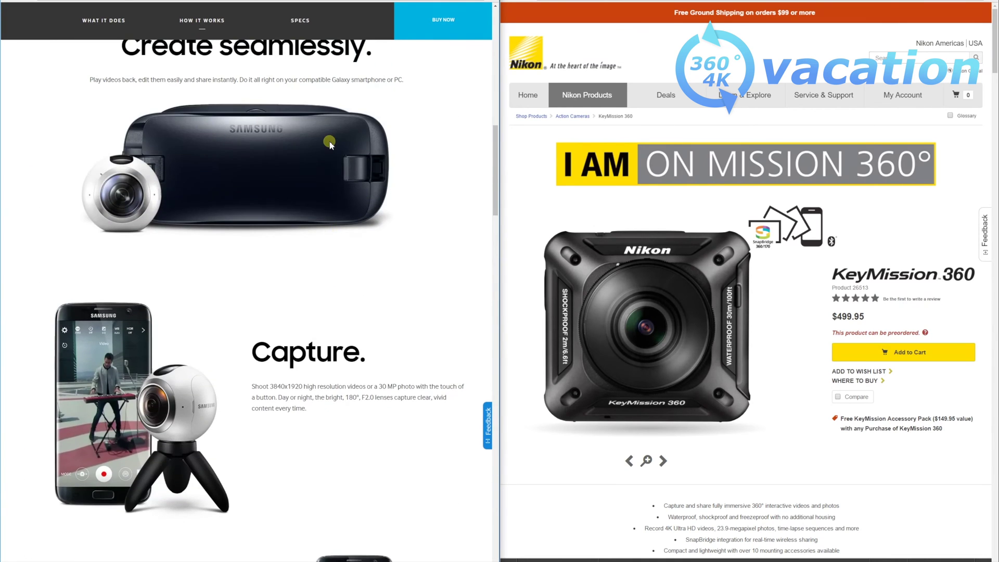
{"action": "scroll", "coordinate": [294, 281], "scroll_direction": "up", "scroll_amount": 3}
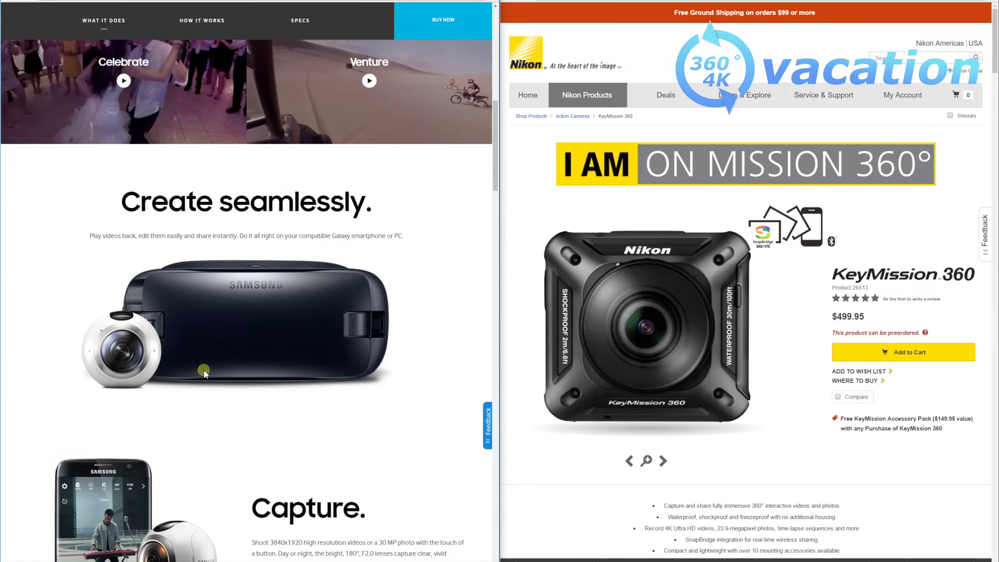
{"action": "scroll", "coordinate": [203, 372], "scroll_direction": "down", "scroll_amount": 3}
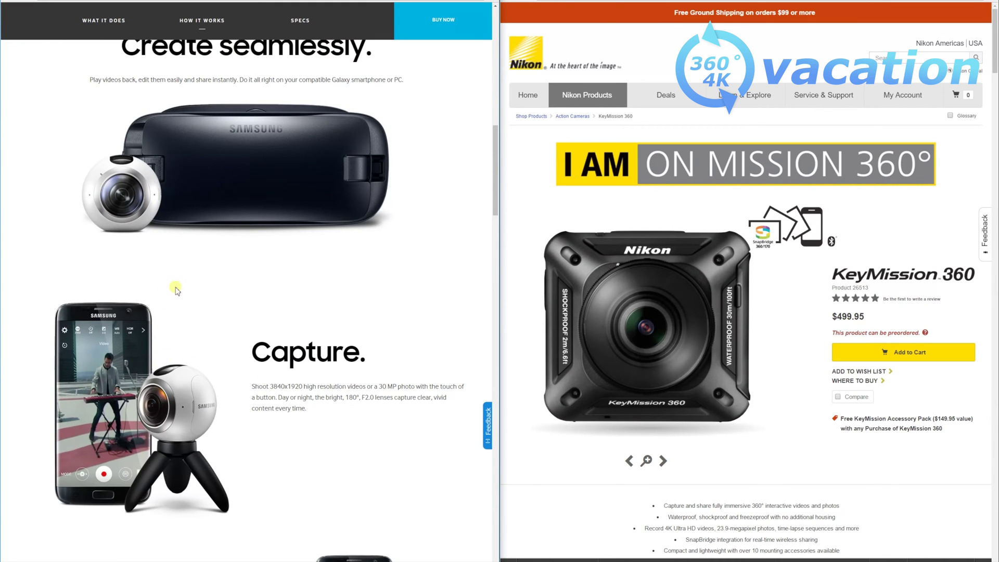
{"action": "scroll", "coordinate": [314, 299], "scroll_direction": "down", "scroll_amount": 1}
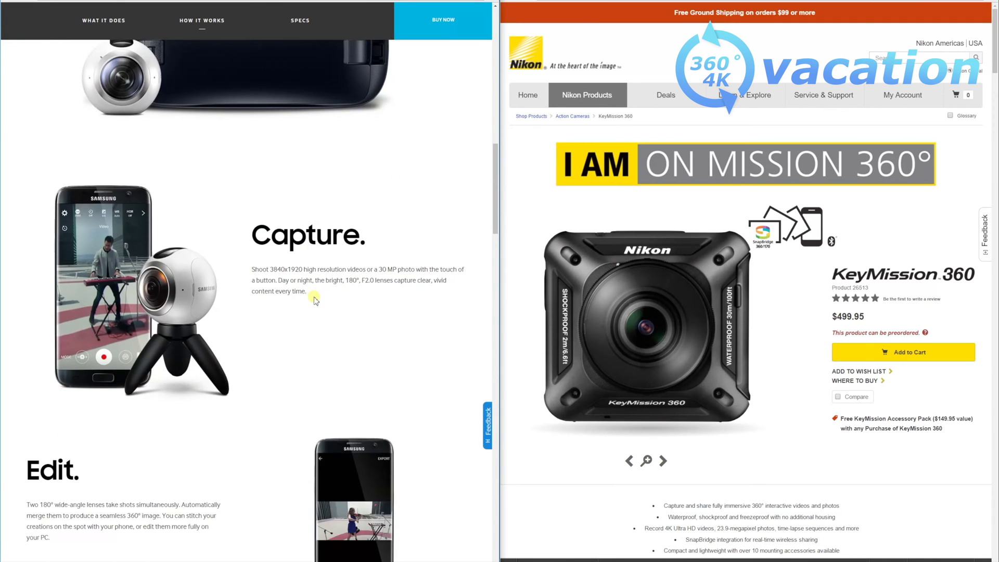
{"action": "scroll", "coordinate": [313, 299], "scroll_direction": "up", "scroll_amount": 5}
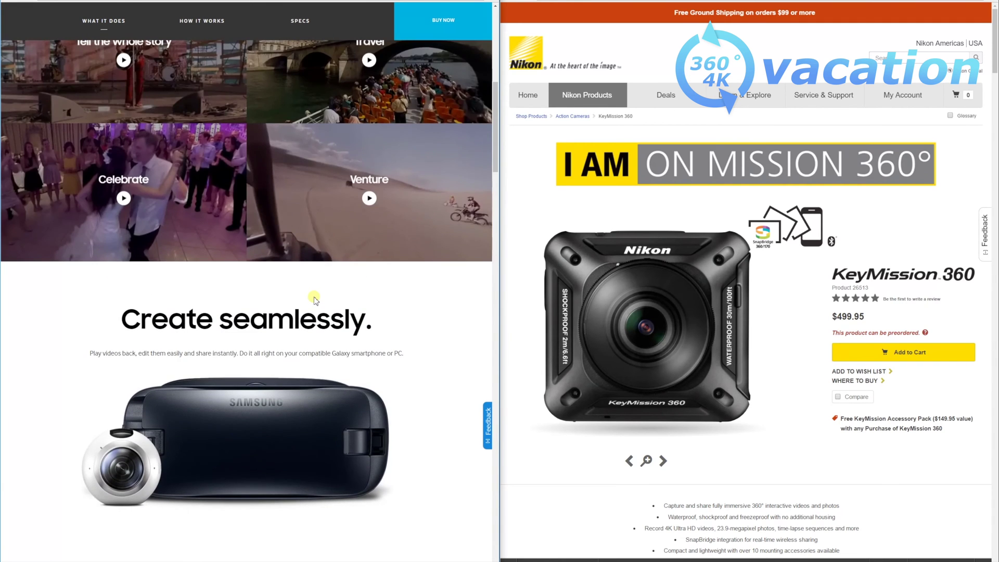
{"action": "scroll", "coordinate": [314, 300], "scroll_direction": "up", "scroll_amount": 10}
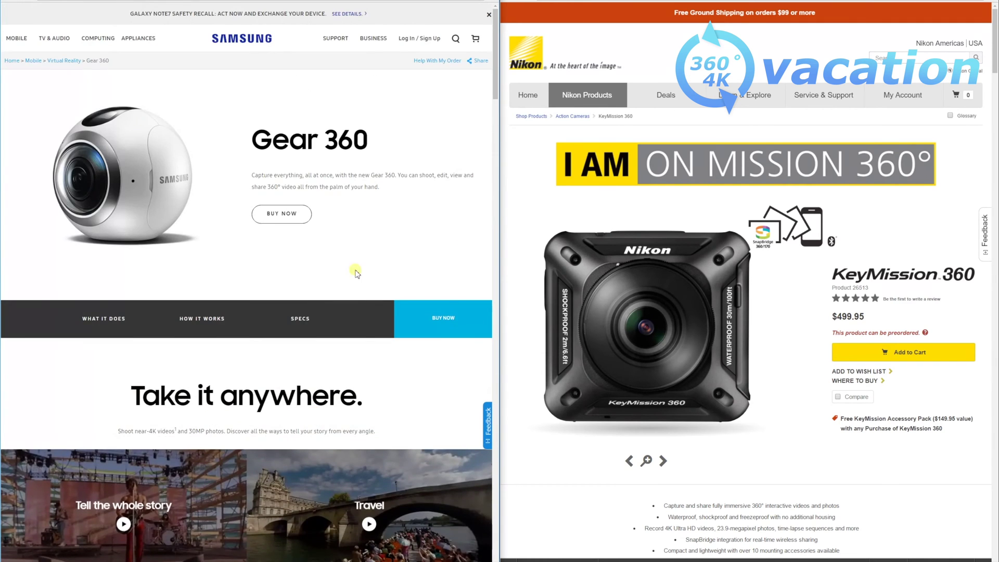
Advance the Nikon KeyMission 360 gallery two photos to the side view.
{"action": "left_click", "coordinate": [514, 136]}
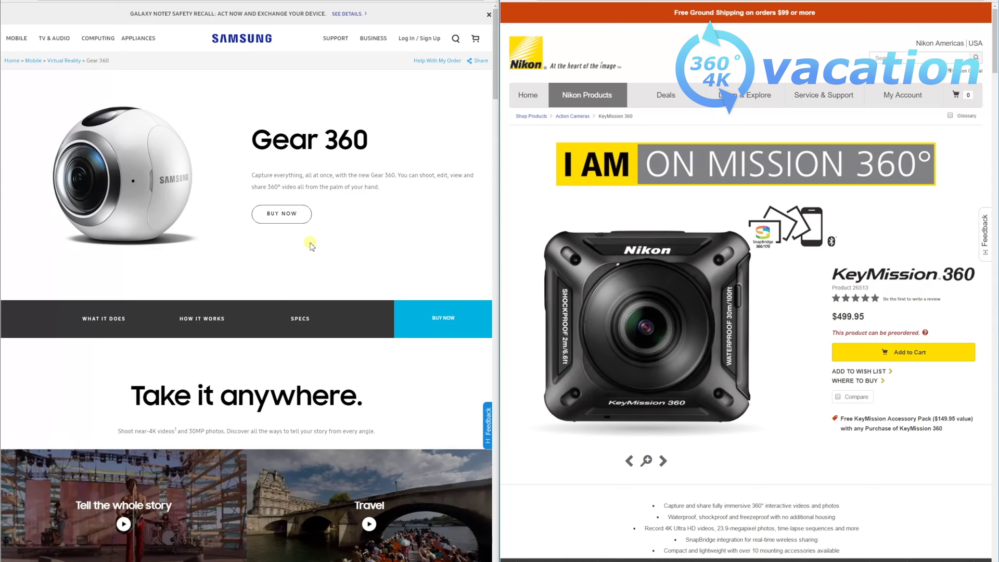
{"action": "left_click", "coordinate": [663, 461]}
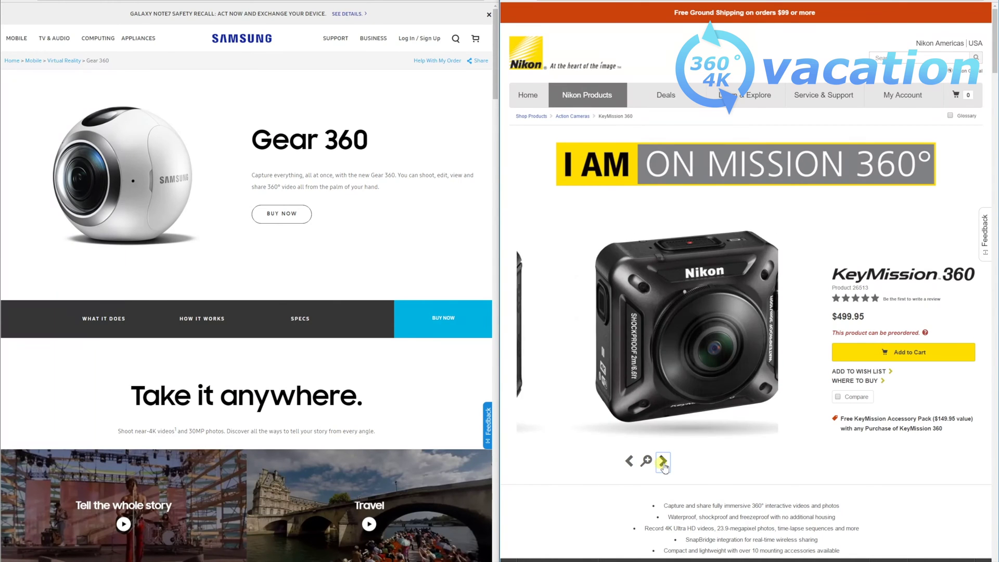
{"action": "left_click", "coordinate": [663, 461]}
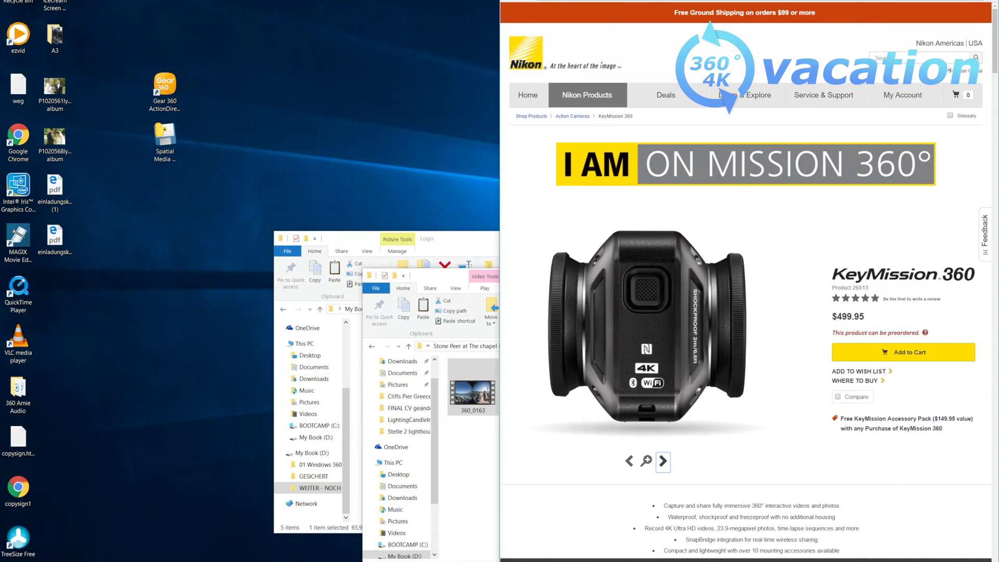
Launch Gear 360 ActionDirector from the desktop and start a 360 VR Video project.
{"action": "double_click", "coordinate": [169, 94]}
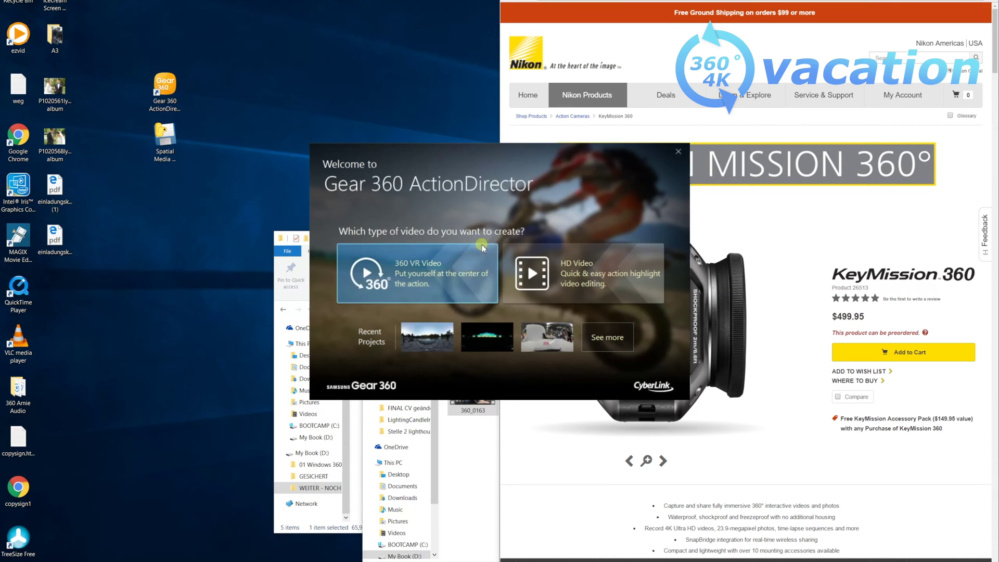
{"action": "left_click", "coordinate": [433, 269]}
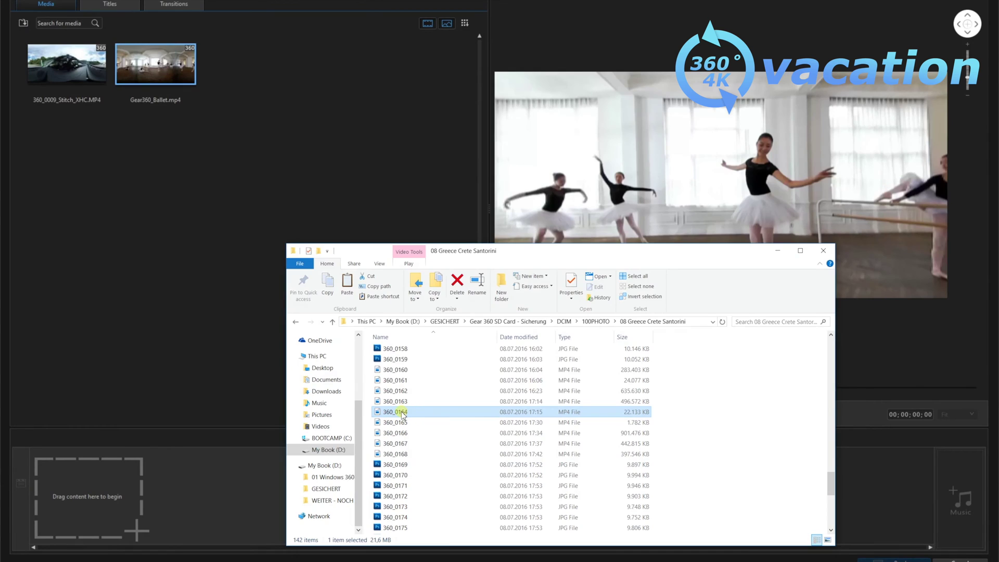
Import 360_0164 into the Media library and drag the stitched clip onto the timeline.
{"action": "left_click_drag", "start_coordinate": [402, 415], "coordinate": [151, 277]}
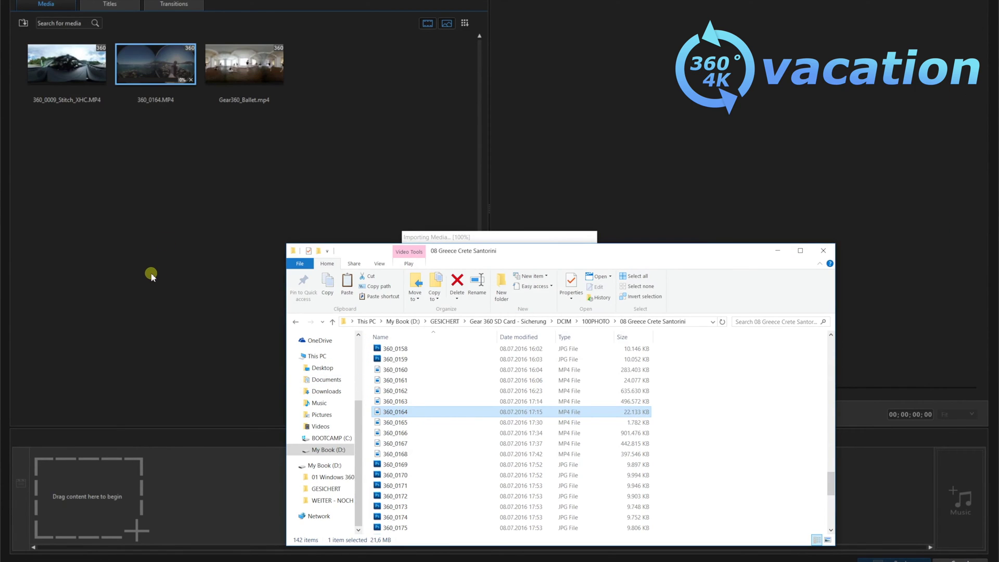
{"action": "left_click", "coordinate": [179, 140]}
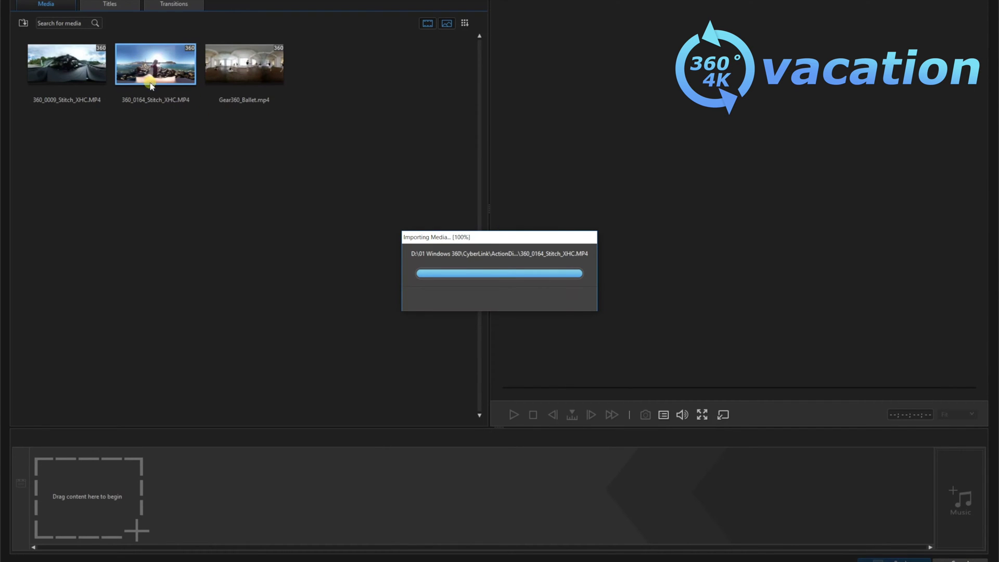
{"action": "left_click_drag", "start_coordinate": [151, 86], "coordinate": [111, 397]}
{"action": "right_click", "coordinate": [112, 397]}
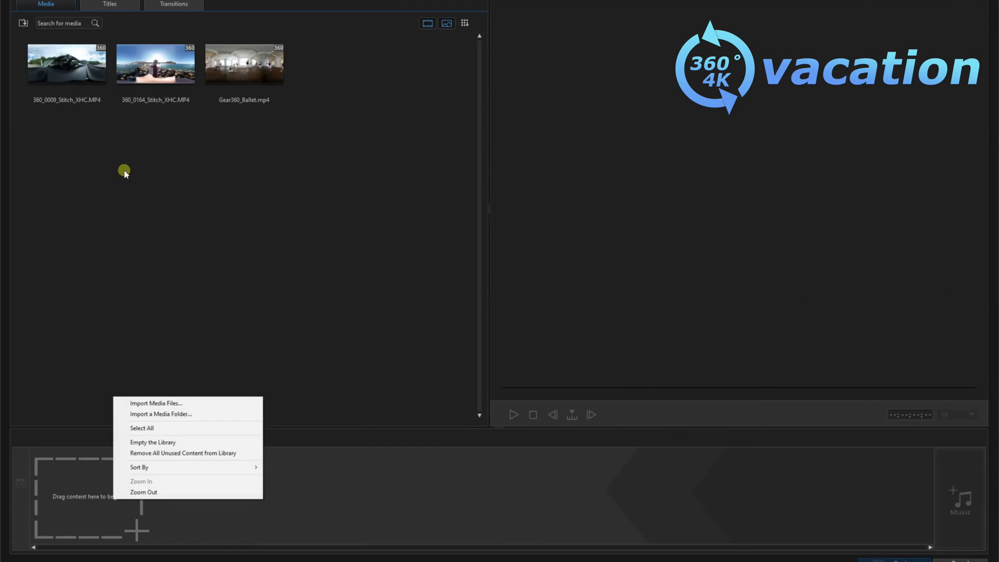
{"action": "left_click", "coordinate": [148, 62]}
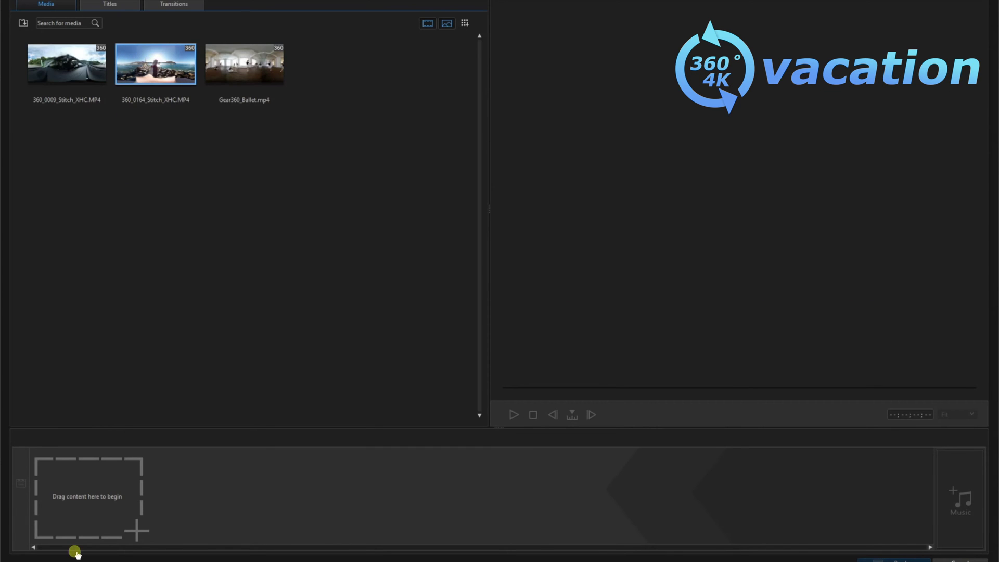
{"action": "left_click_drag", "start_coordinate": [132, 78], "coordinate": [90, 467]}
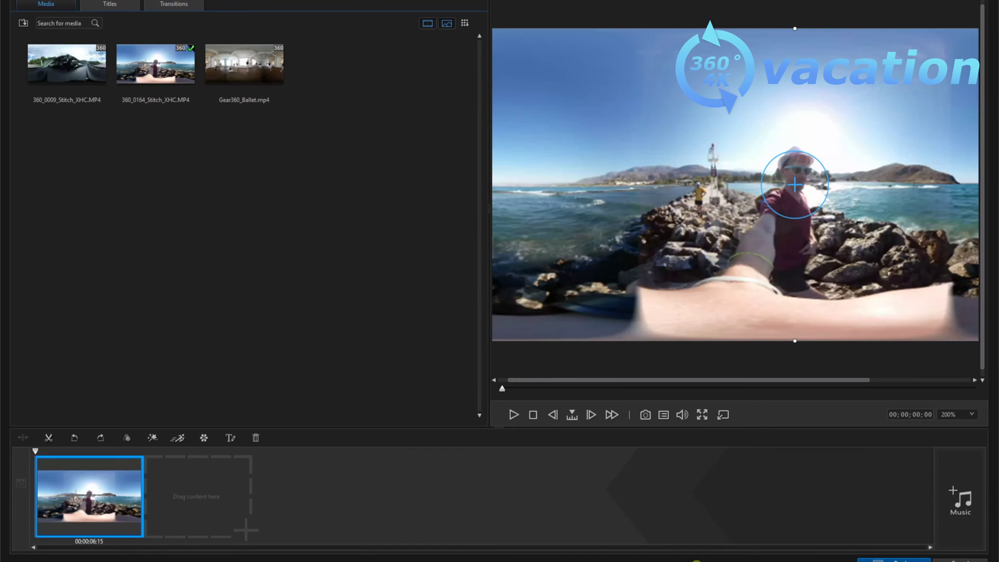
Review Produce settings: YouTube at 1920x960/25p, then File AVC/H.265 options, and return to Edit.
{"action": "left_click", "coordinate": [907, 560]}
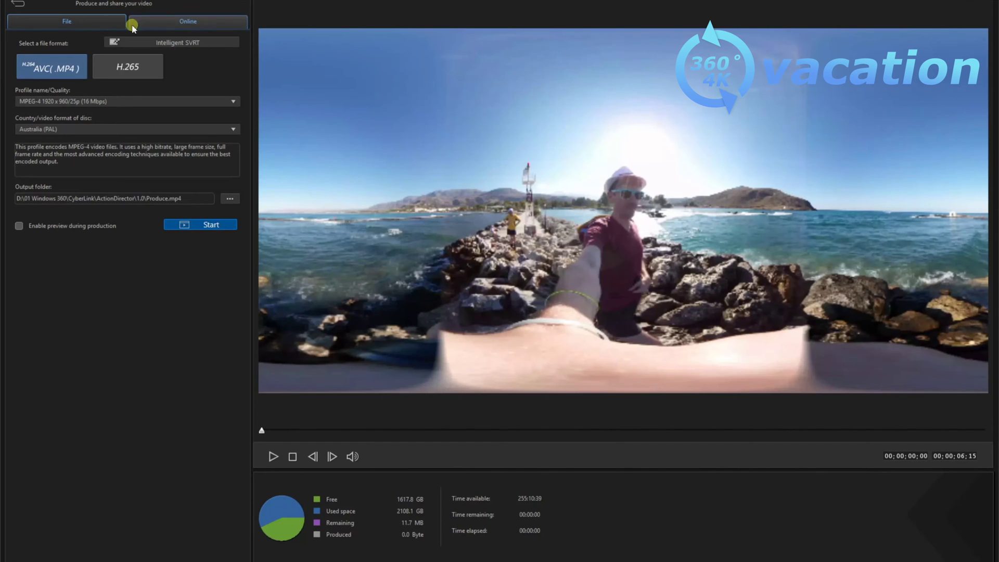
{"action": "left_click", "coordinate": [201, 22]}
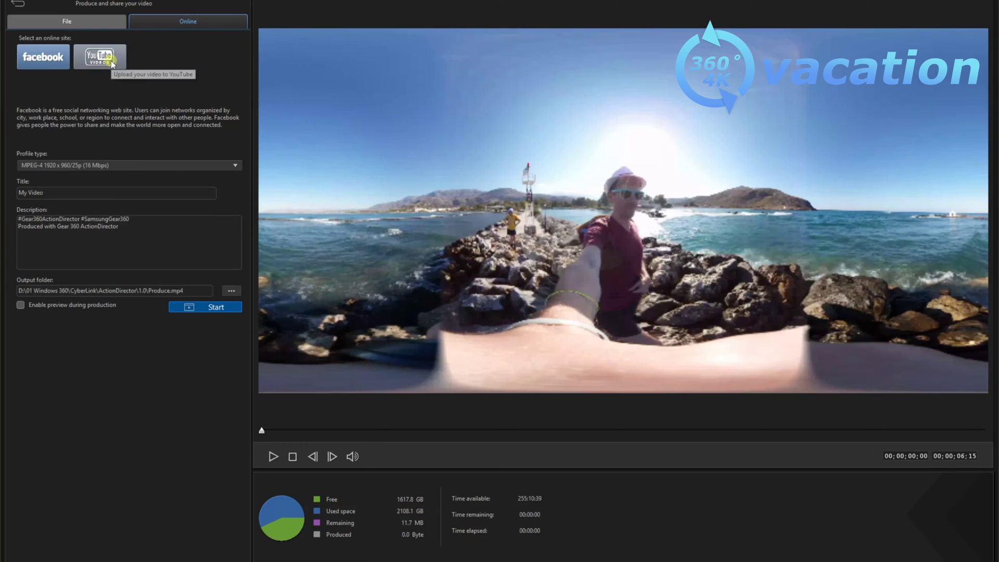
{"action": "left_click", "coordinate": [111, 61]}
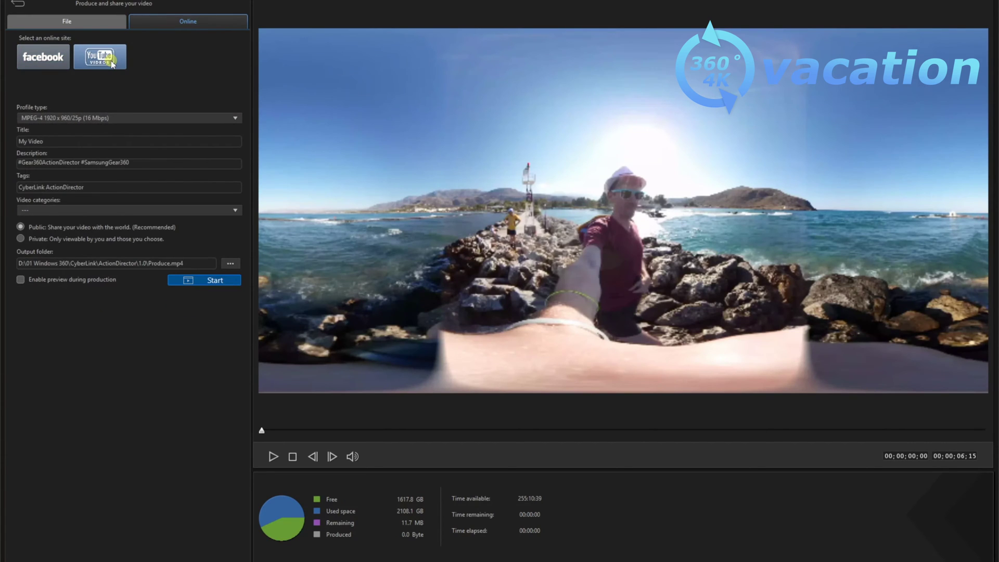
{"action": "left_click", "coordinate": [117, 117]}
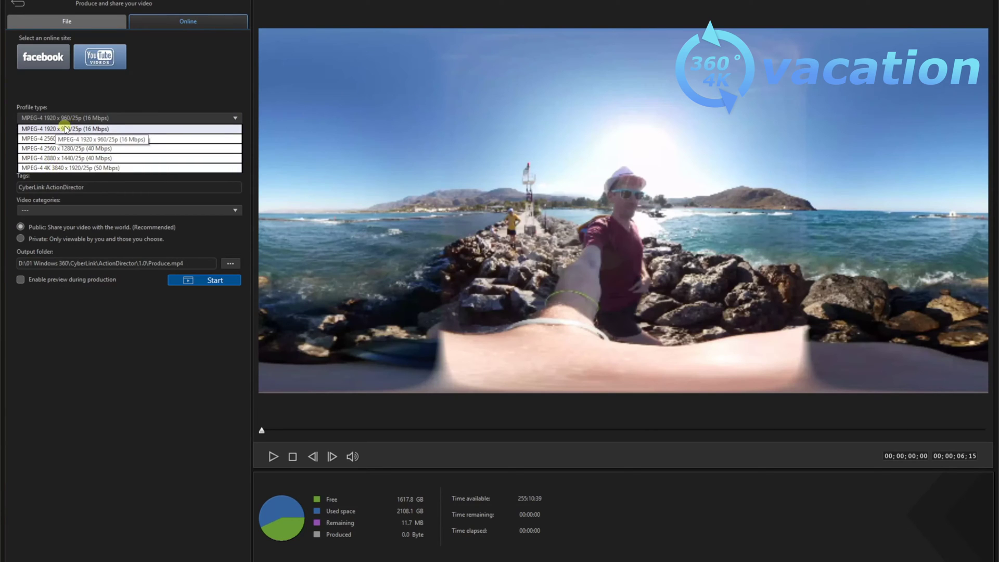
{"action": "left_click", "coordinate": [142, 101]}
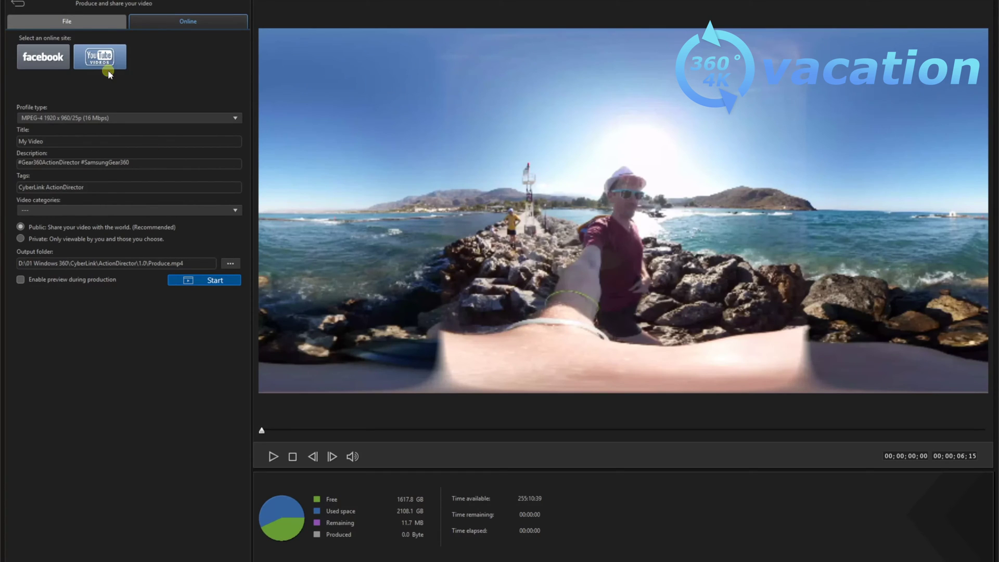
{"action": "left_click", "coordinate": [83, 22]}
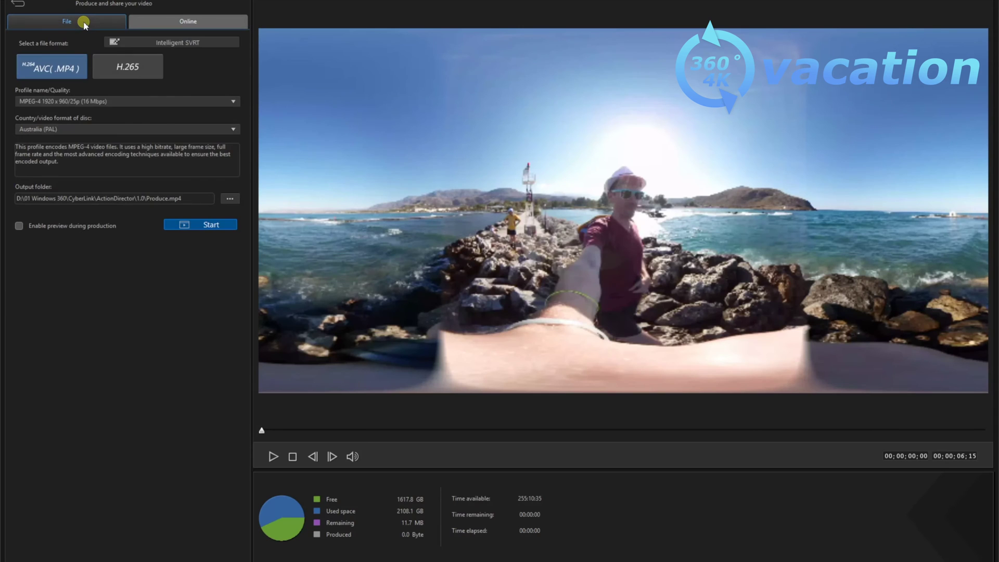
{"action": "left_click", "coordinate": [18, 5]}
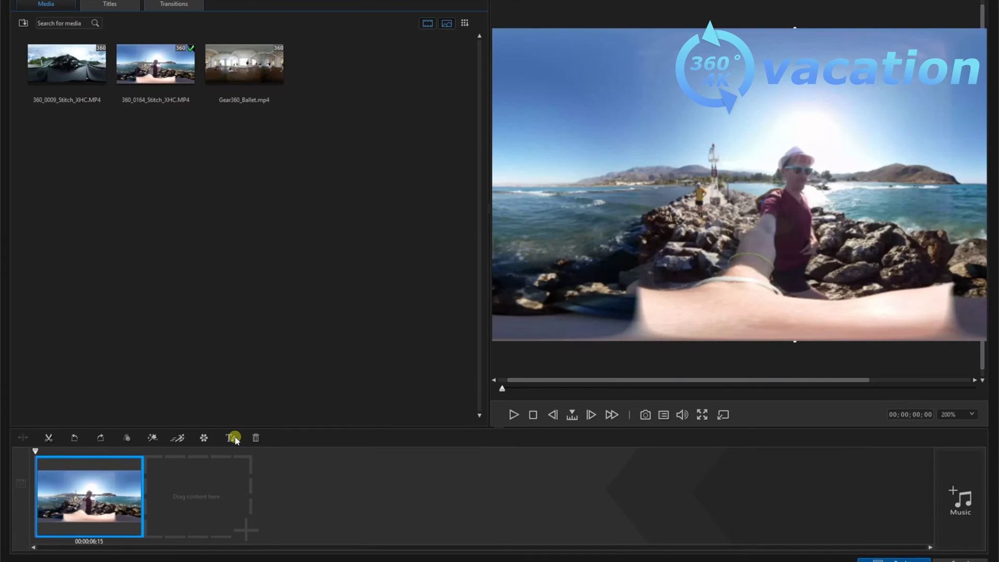
{"action": "left_click", "coordinate": [233, 437]}
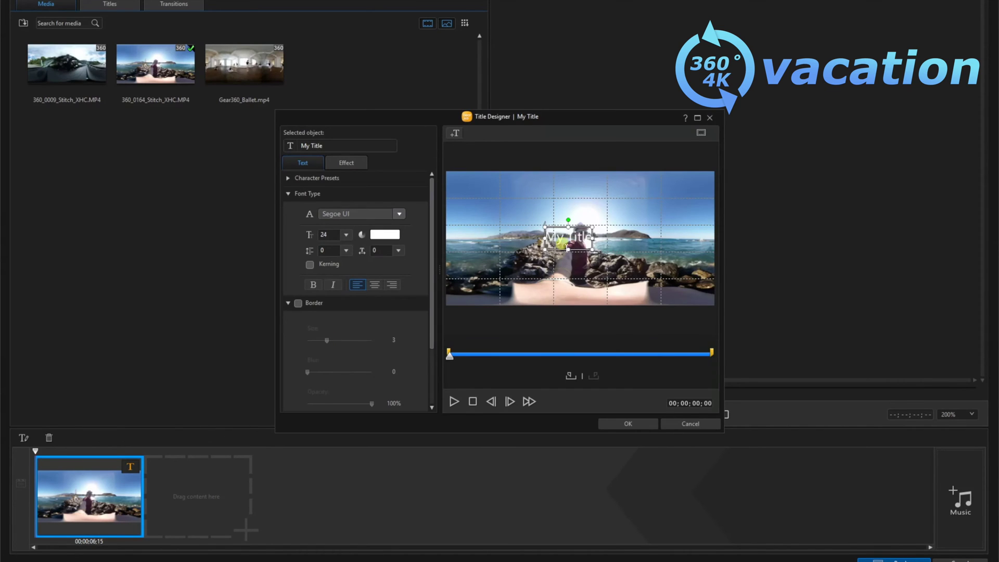
{"action": "left_click", "coordinate": [702, 424]}
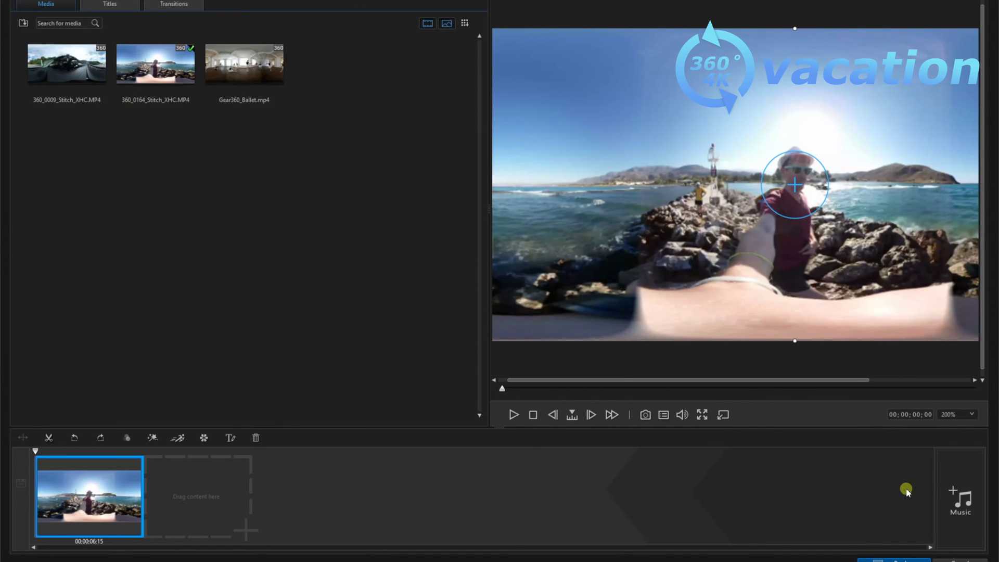
{"action": "left_click", "coordinate": [960, 497]}
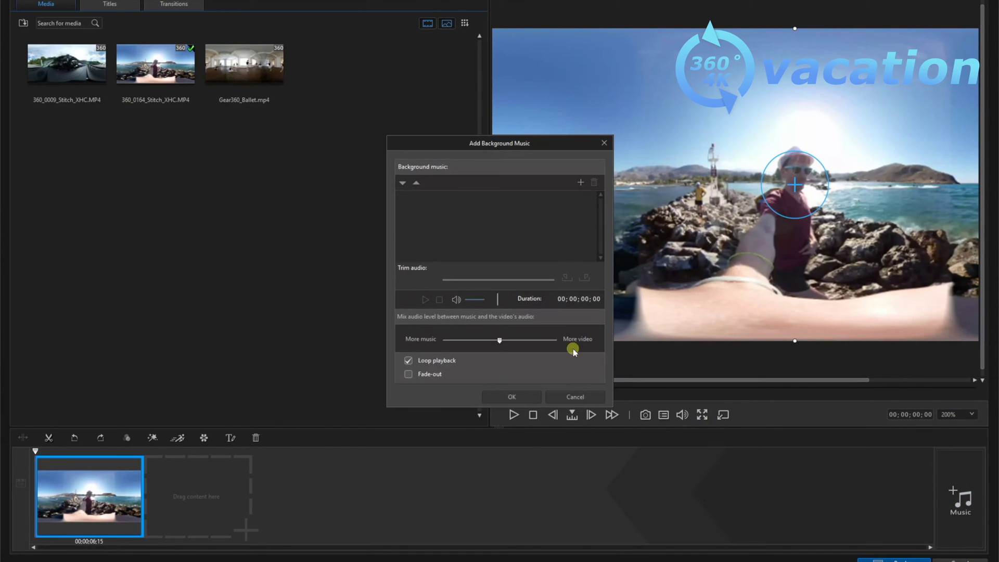
{"action": "left_click", "coordinate": [580, 180]}
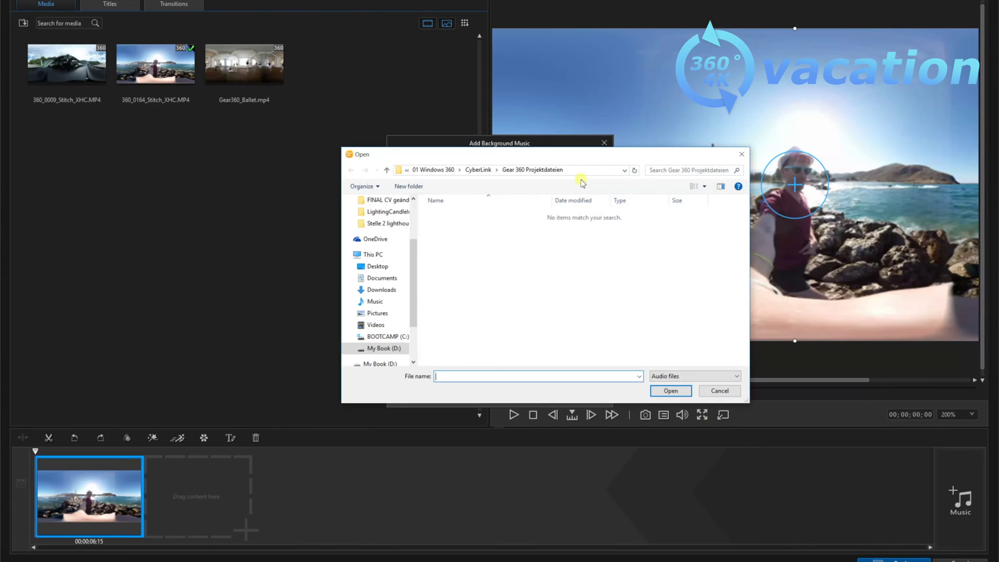
{"action": "left_click", "coordinate": [718, 391]}
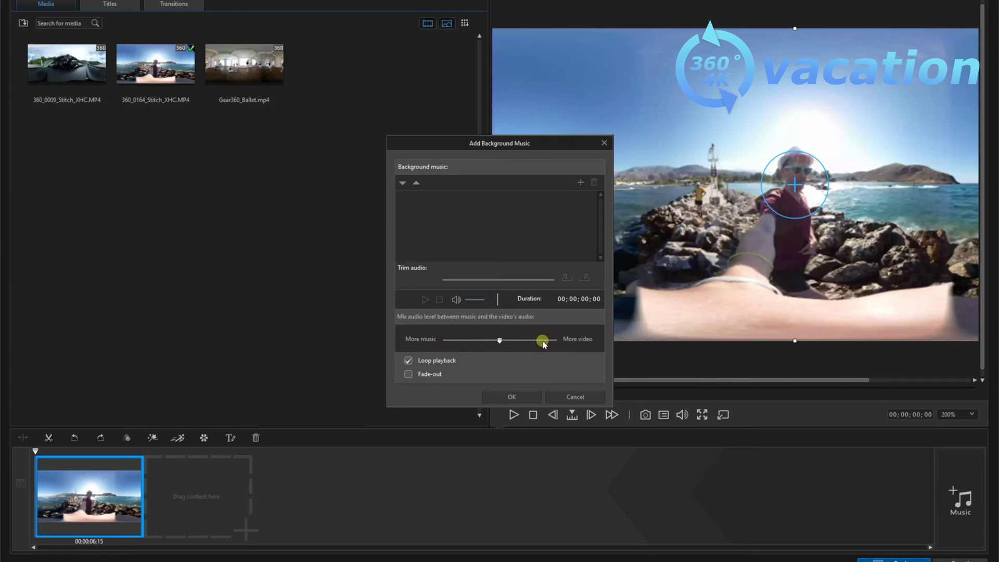
{"action": "mouse_move", "coordinate": [501, 343]}
{"action": "left_mouse_down"}
{"action": "mouse_move", "coordinate": [474, 341]}
{"action": "mouse_move", "coordinate": [497, 347]}
{"action": "left_mouse_up"}
{"action": "left_click", "coordinate": [587, 401]}
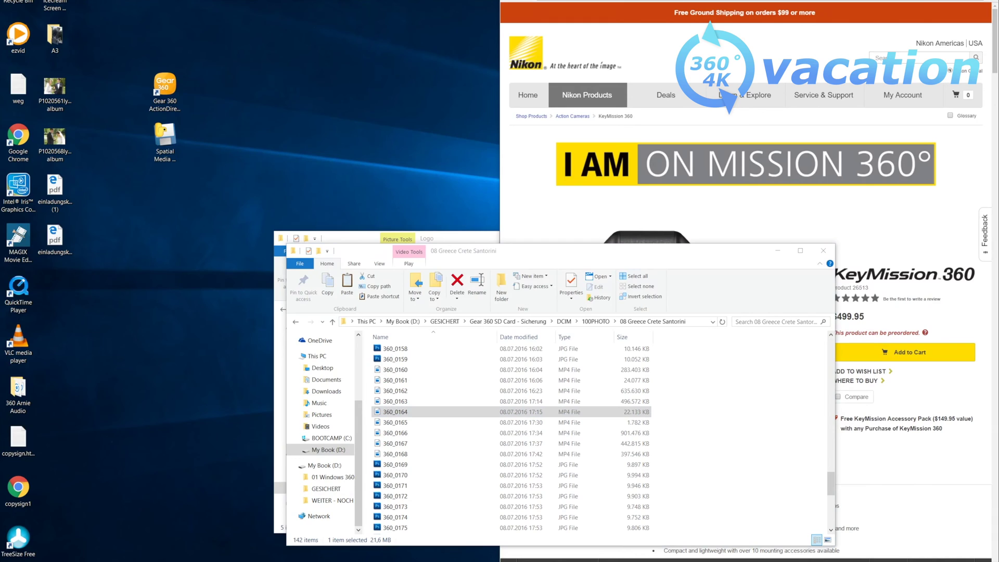
Launch After Effects CS5.5 and open the recent CliffsStonePierCreteGreece.aep project.
{"action": "key", "text": "super"}
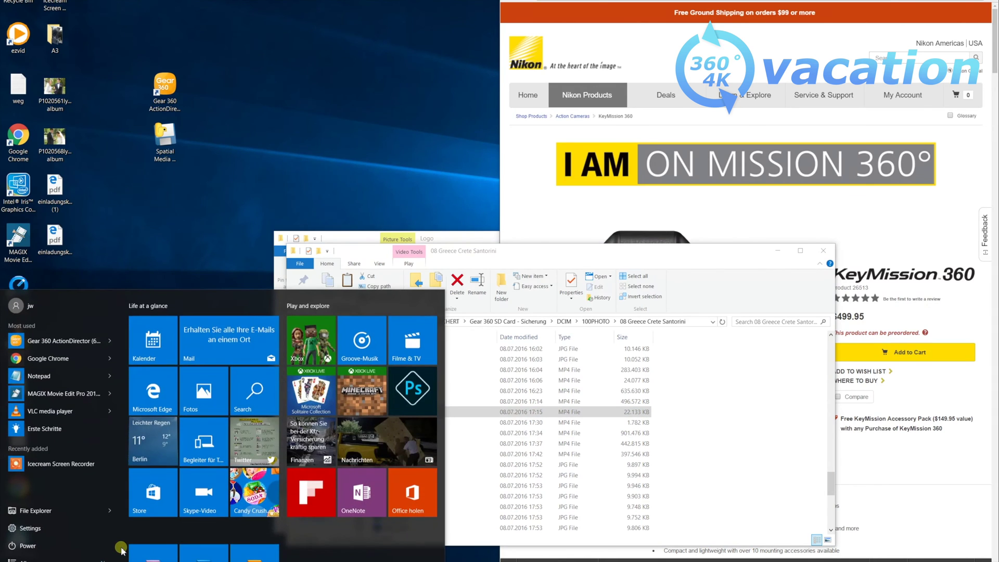
{"action": "scroll", "coordinate": [156, 536], "scroll_direction": "down", "scroll_amount": 2}
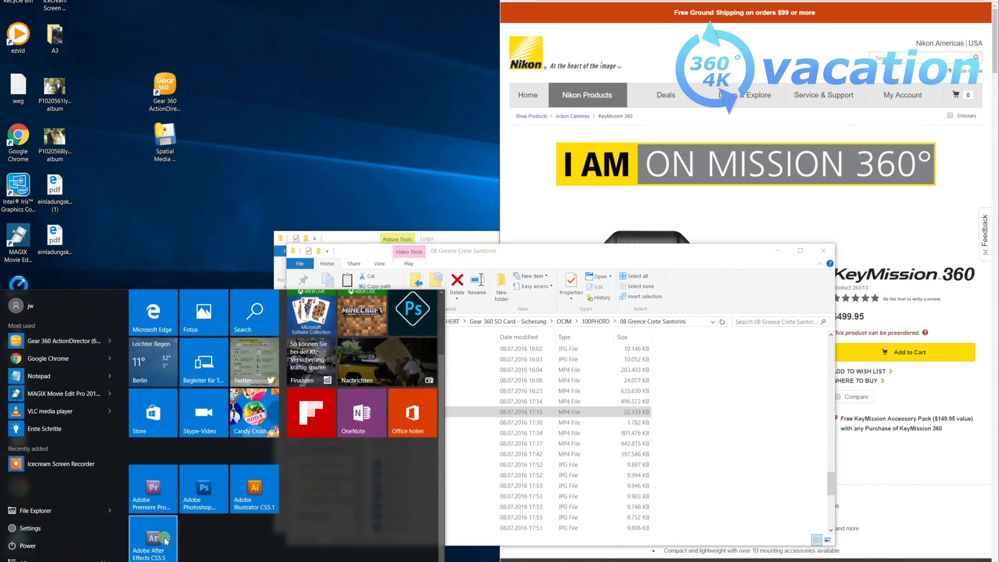
{"action": "left_click", "coordinate": [165, 541]}
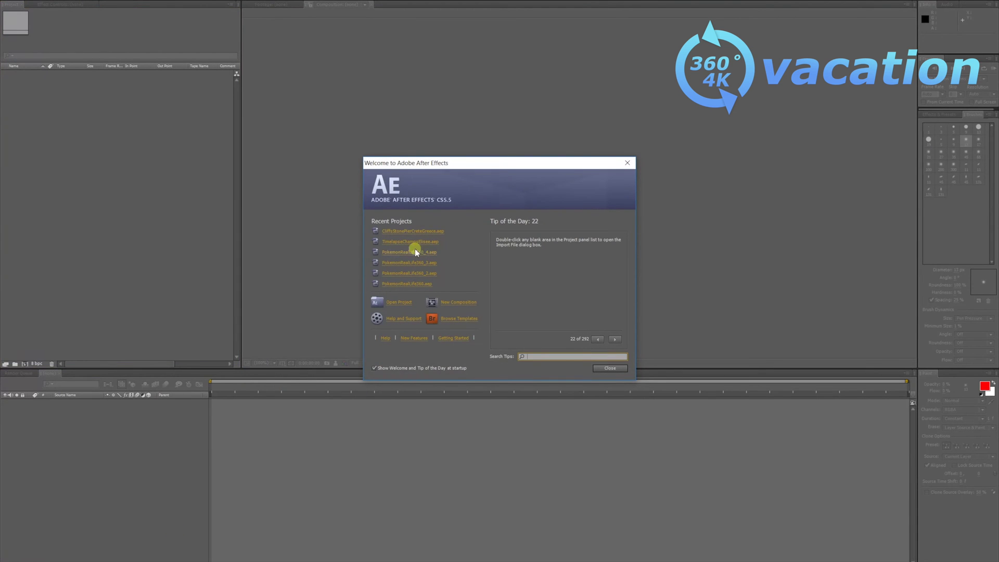
{"action": "left_click", "coordinate": [434, 232]}
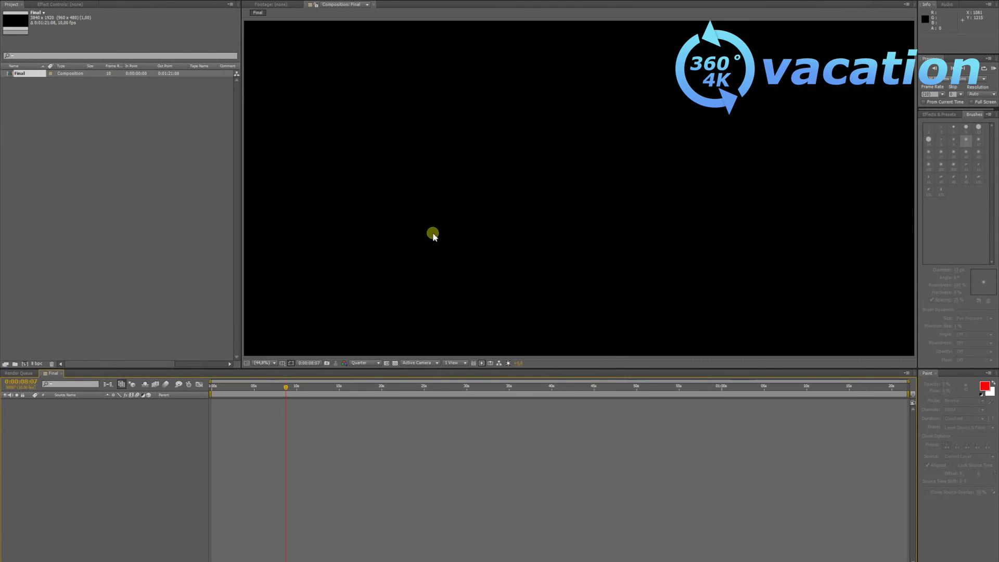
Drag 360_0163logo from the Cliffs Pier Greece Crete folder into the After Effects Project panel.
{"action": "mouse_move", "coordinate": [253, 561]}
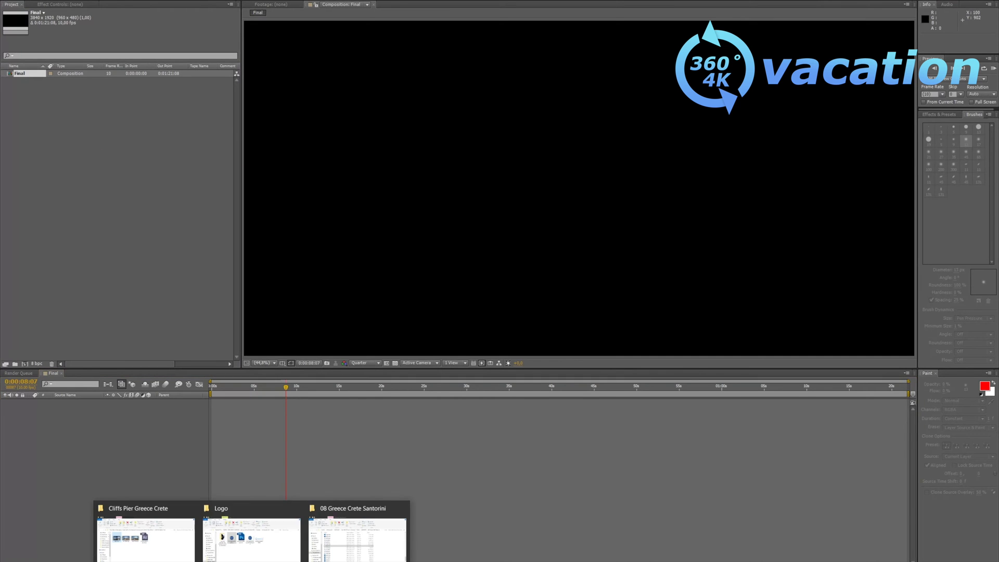
{"action": "mouse_move", "coordinate": [172, 543]}
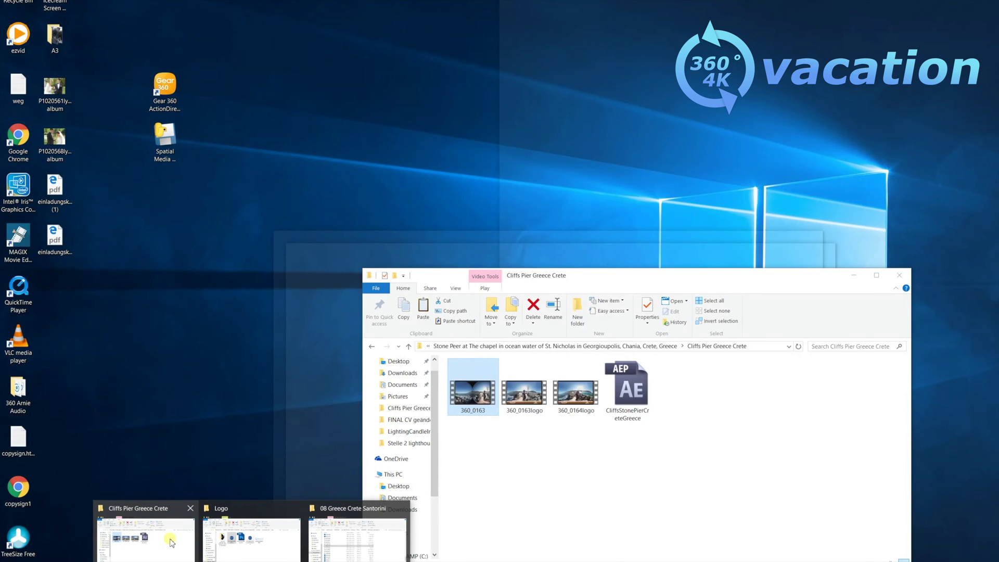
{"action": "left_click", "coordinate": [172, 543]}
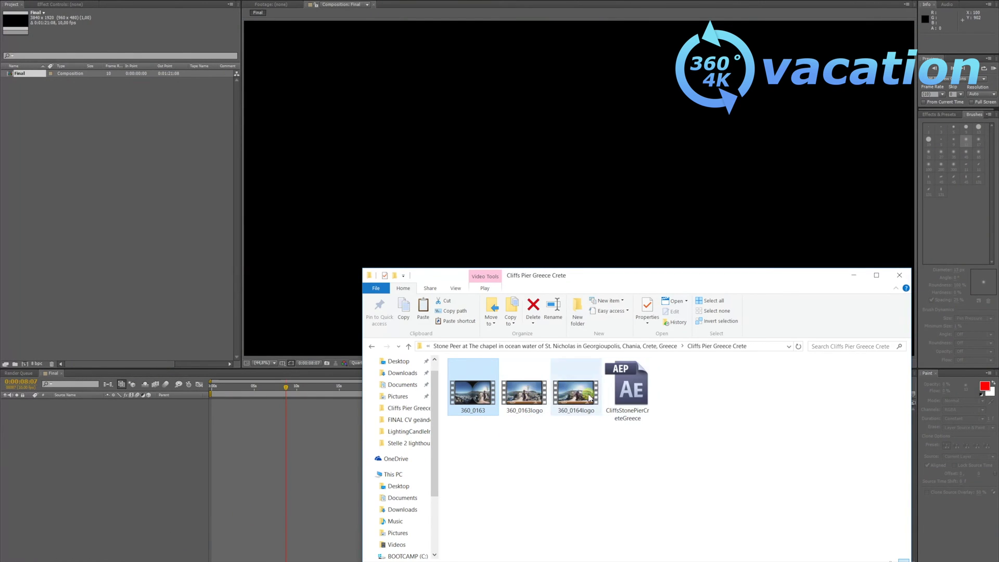
{"action": "left_click", "coordinate": [530, 390]}
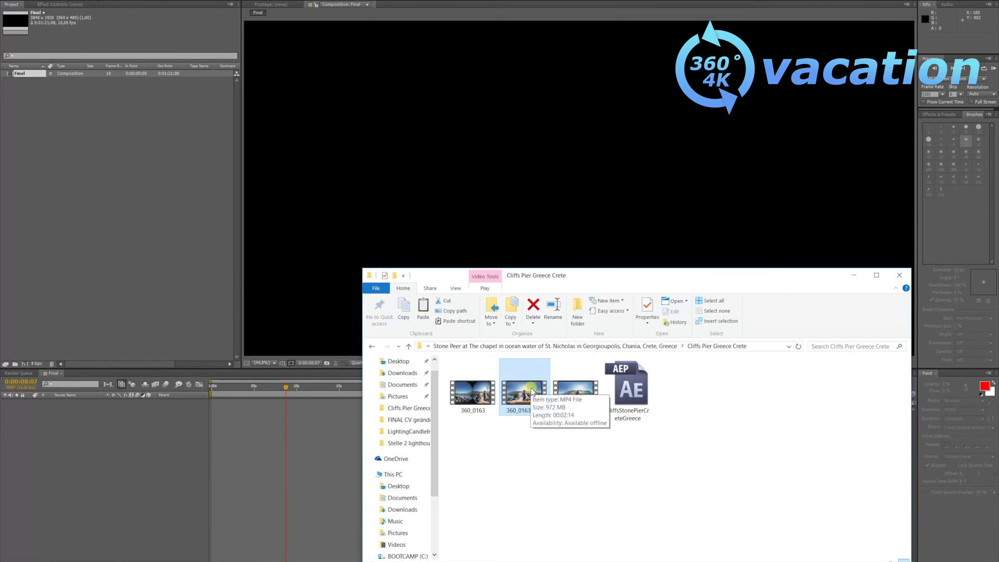
{"action": "left_click_drag", "start_coordinate": [532, 390], "coordinate": [85, 158]}
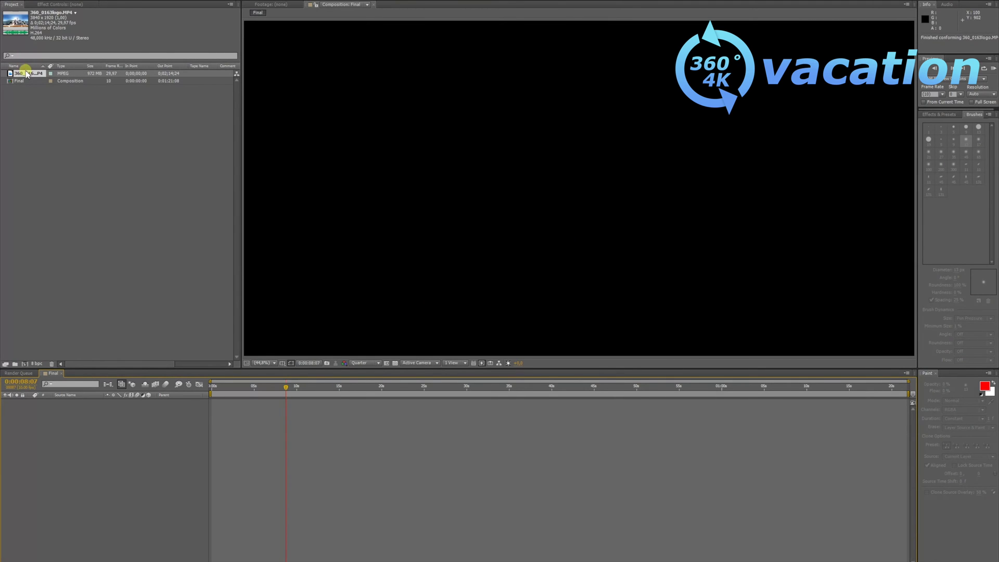
Drag 360_0163logo.MP4 from the Project panel into the Final composition timeline.
{"action": "left_click_drag", "start_coordinate": [27, 73], "coordinate": [137, 474]}
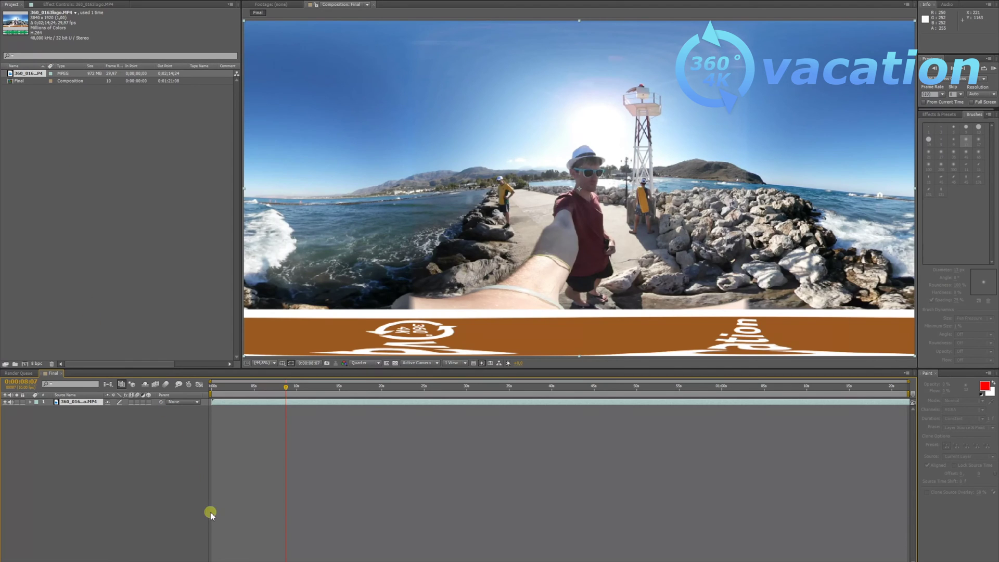
Import the 4Kvacation360Logocircle image and create a composition from it.
{"action": "mouse_move", "coordinate": [252, 560]}
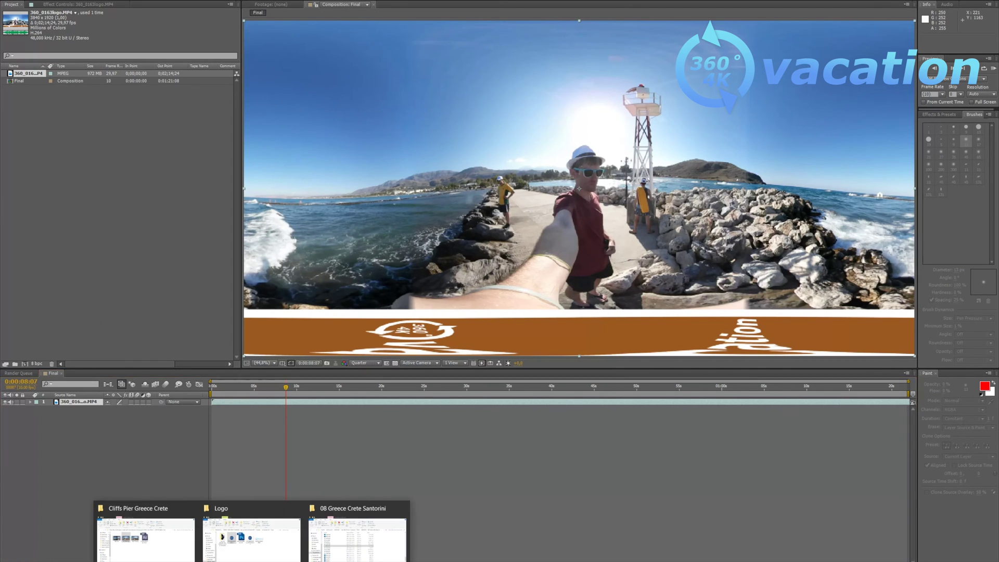
{"action": "left_click", "coordinate": [258, 551]}
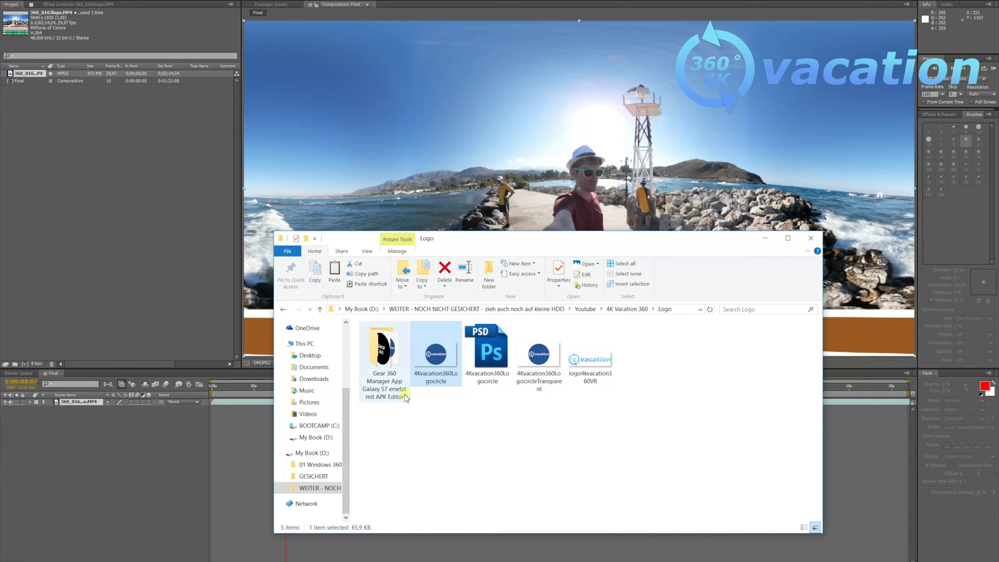
{"action": "left_click_drag", "start_coordinate": [441, 364], "coordinate": [134, 207]}
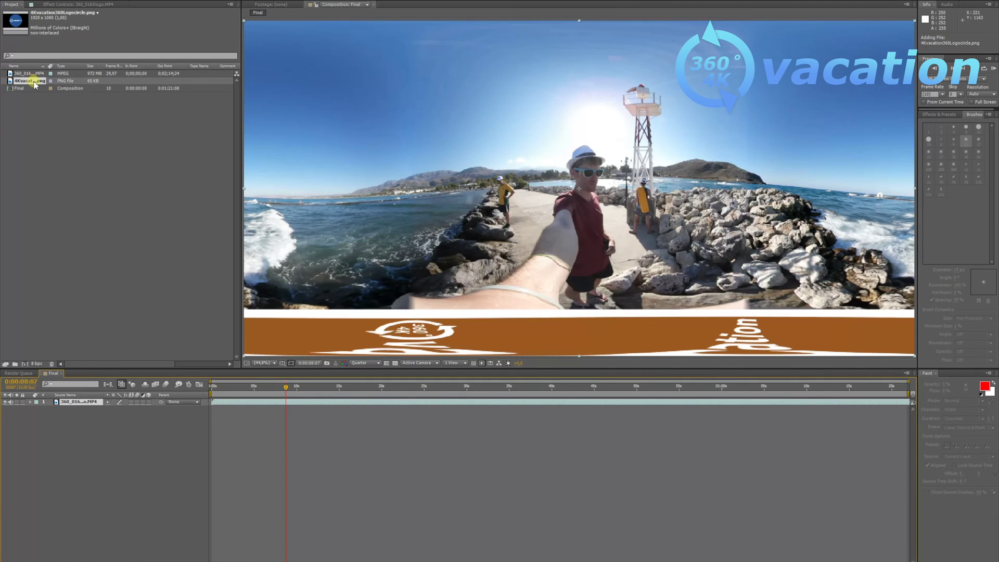
{"action": "right_click", "coordinate": [54, 288]}
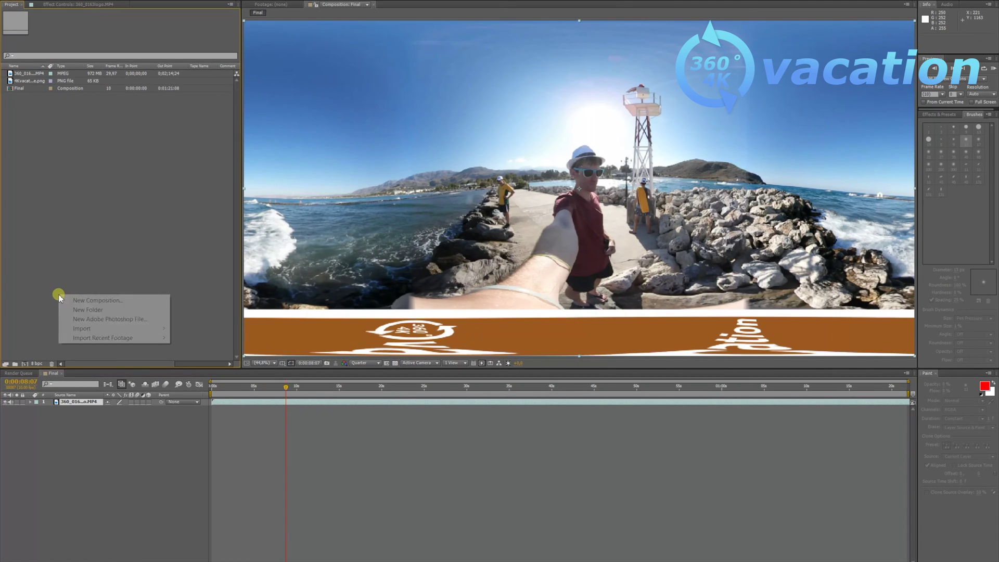
{"action": "left_click", "coordinate": [59, 278]}
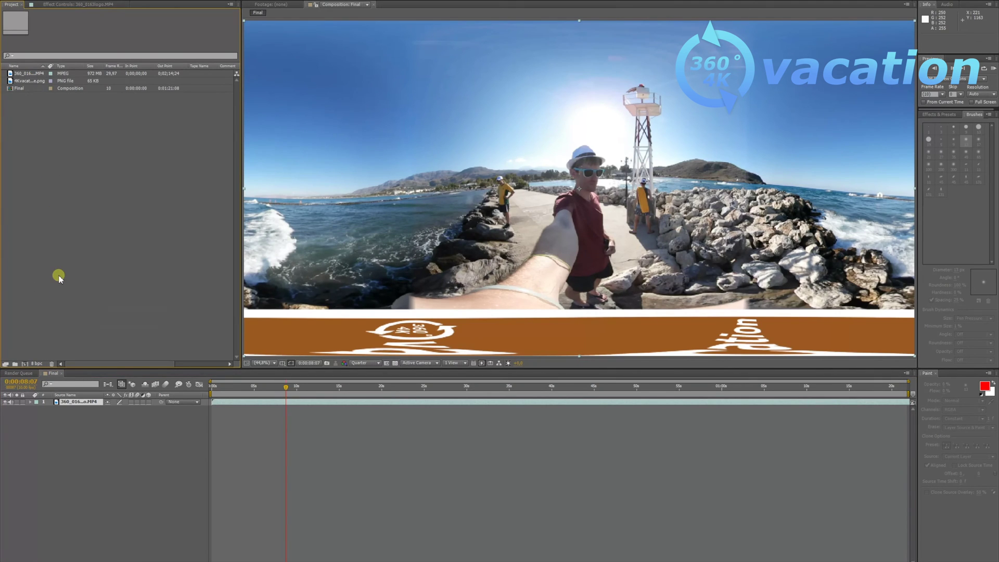
{"action": "left_click", "coordinate": [23, 82]}
{"action": "left_click_drag", "start_coordinate": [22, 82], "coordinate": [24, 364]}
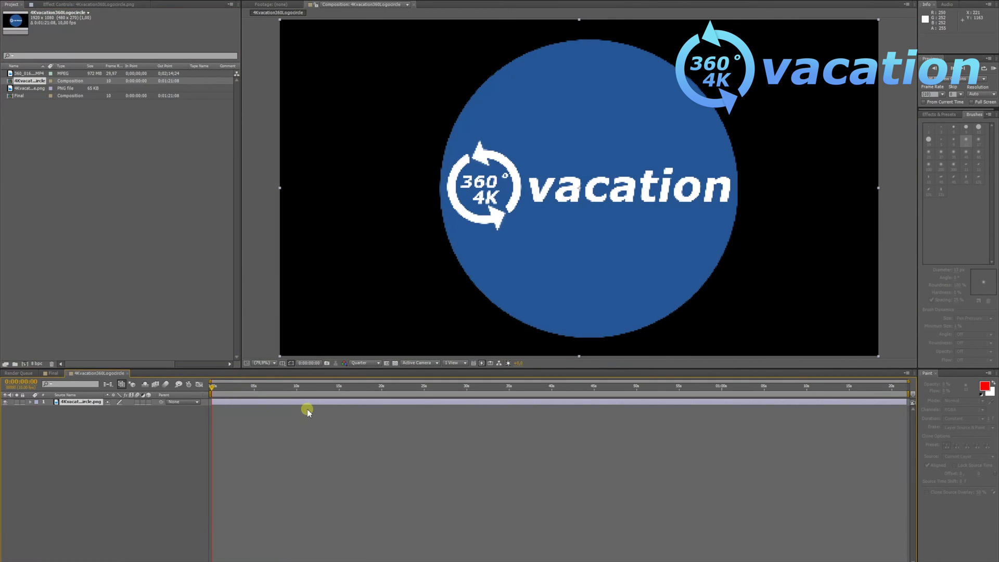
Add the logo circle comp to Final as the top layer and show its Effect Controls.
{"action": "left_click", "coordinate": [21, 96]}
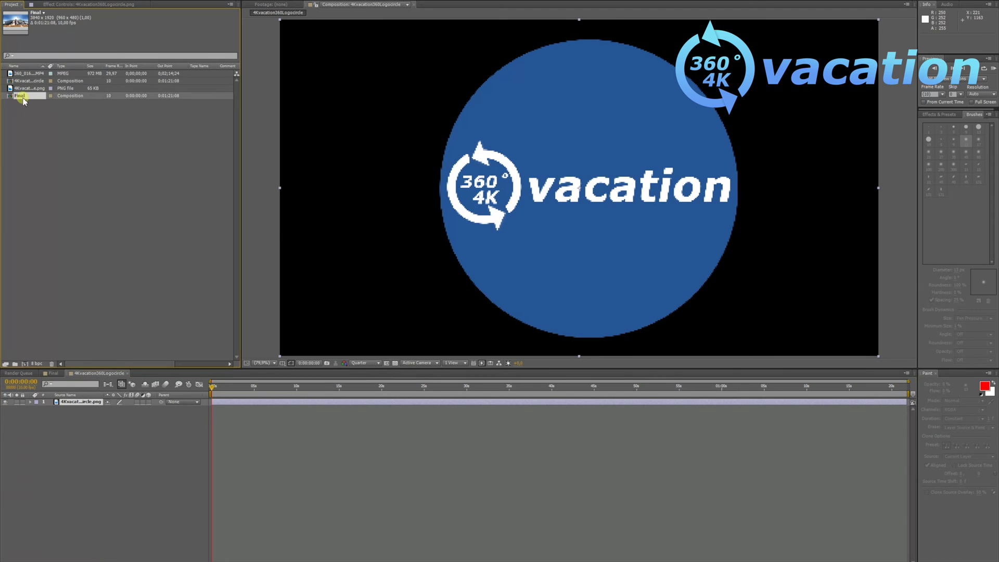
{"action": "right_click", "coordinate": [47, 374]}
{"action": "key", "text": "Escape"}
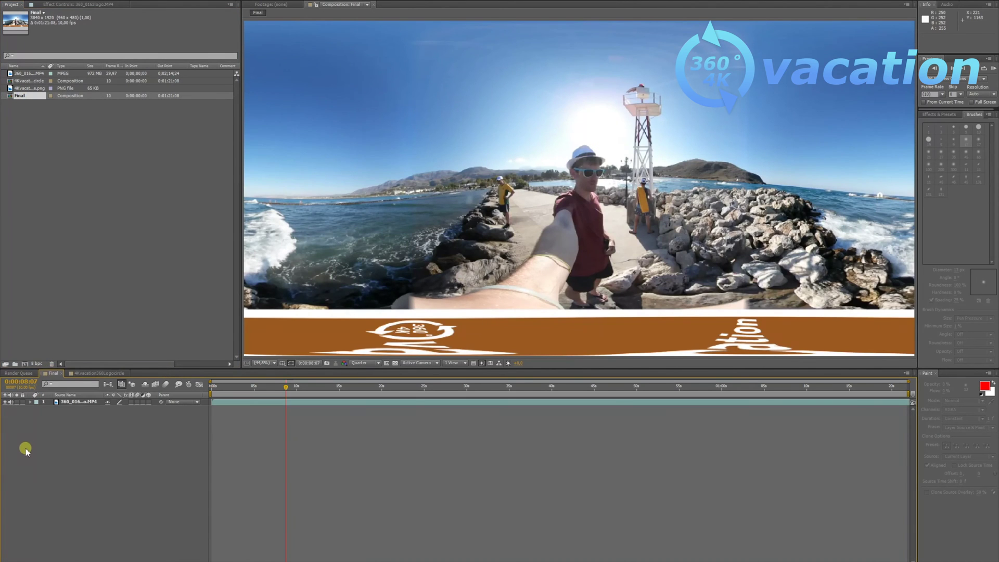
{"action": "left_click", "coordinate": [27, 82]}
{"action": "left_click_drag", "start_coordinate": [27, 82], "coordinate": [67, 403]}
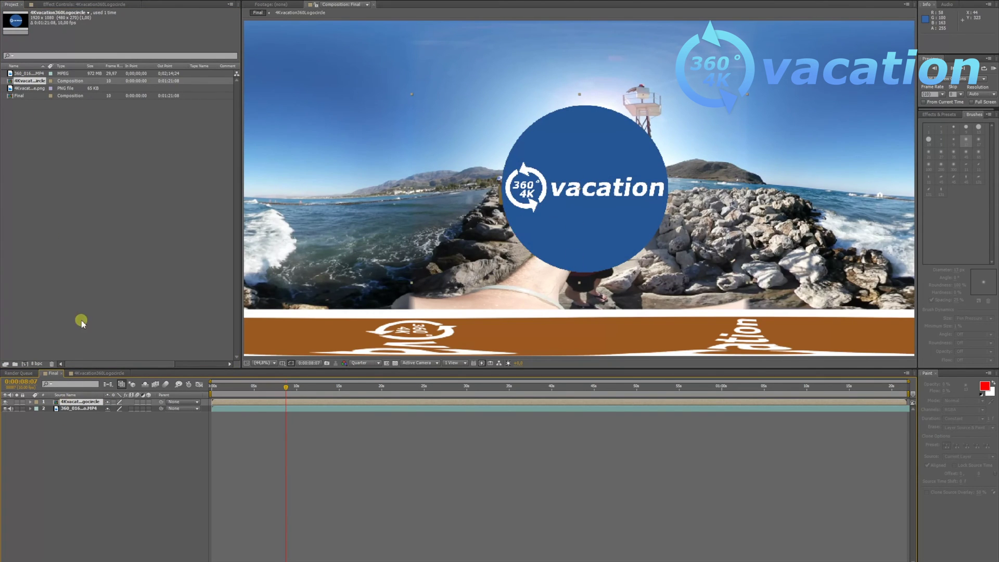
{"action": "left_click", "coordinate": [77, 402]}
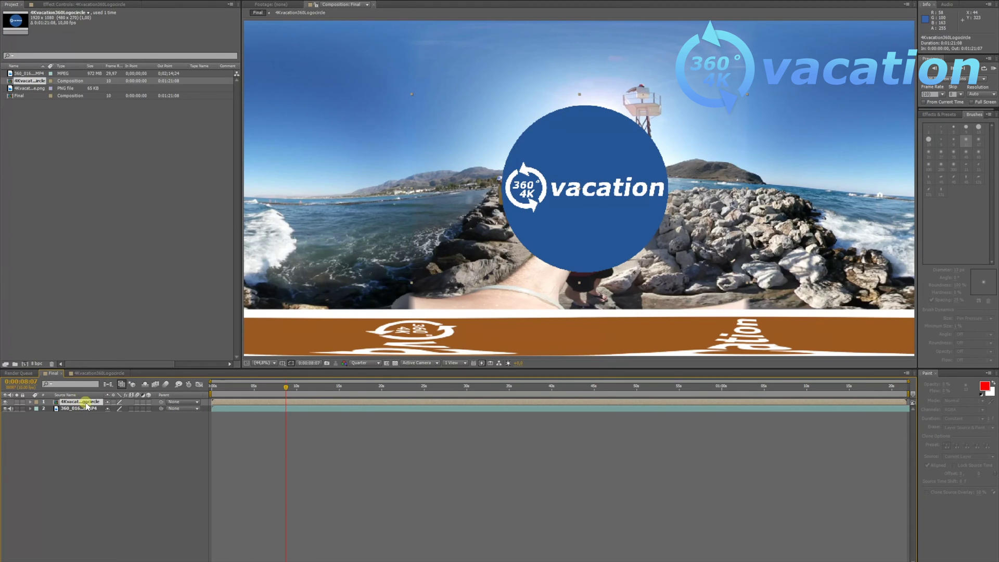
{"action": "left_click", "coordinate": [67, 6]}
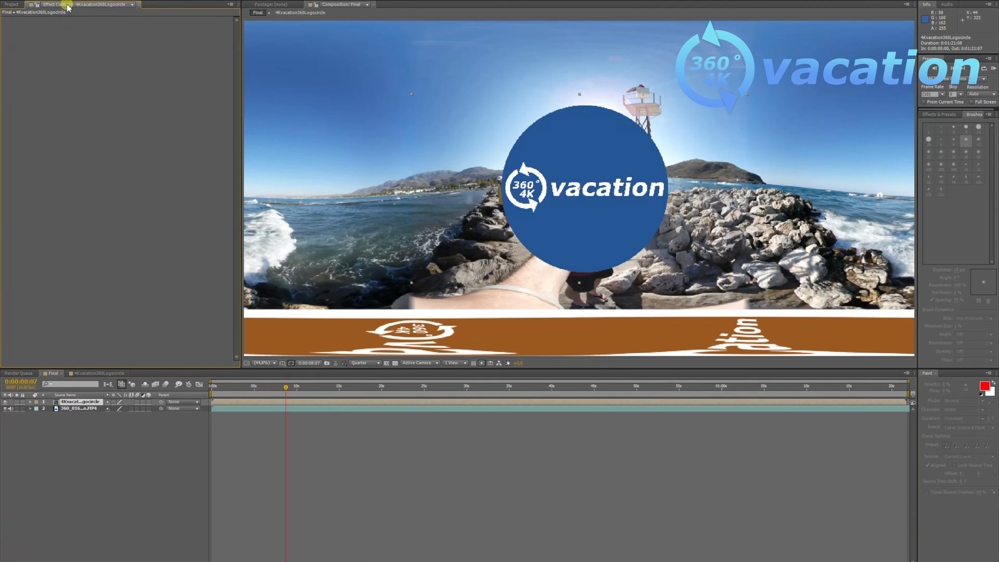
{"action": "left_click", "coordinate": [97, 19]}
Apply Mettle SkyBox Converter to the logo layer and set Re-orient Camera View Tilt to 90.
{"action": "right_click", "coordinate": [97, 20]}
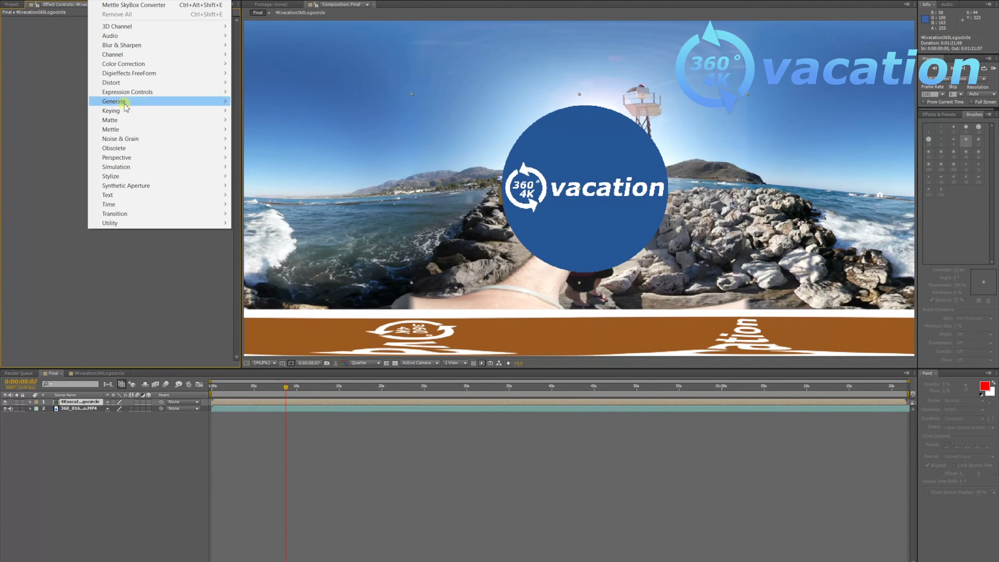
{"action": "mouse_move", "coordinate": [130, 130]}
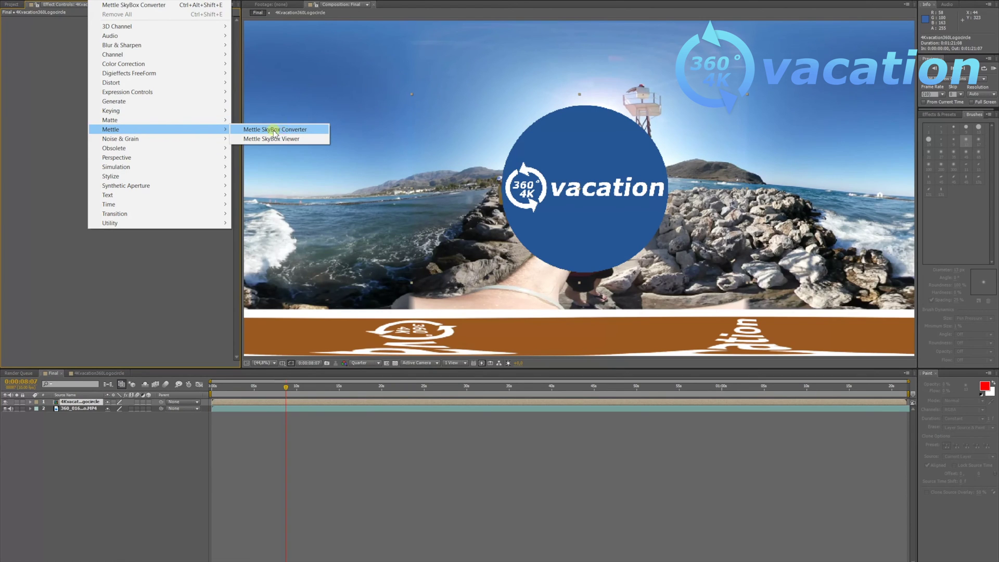
{"action": "left_click", "coordinate": [304, 132]}
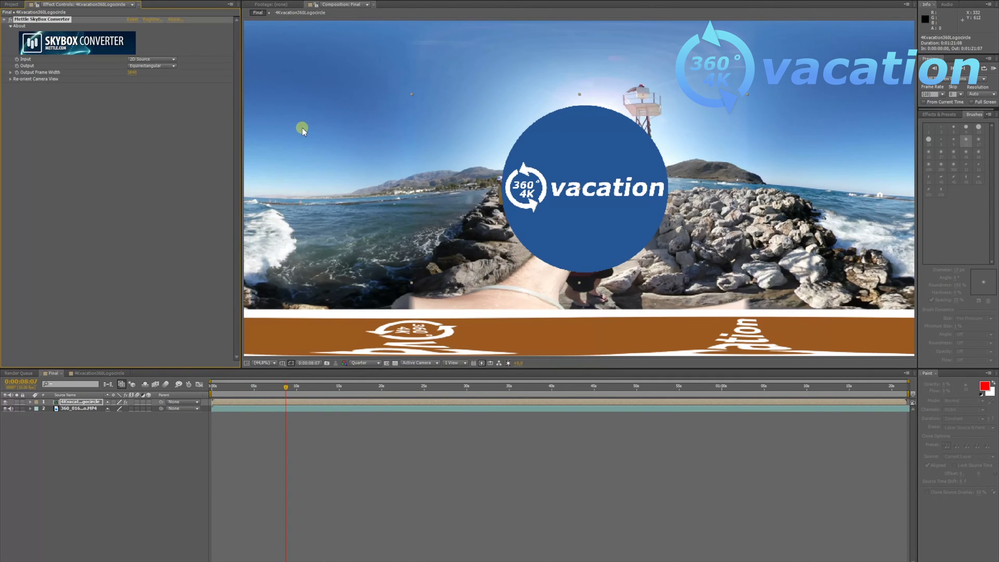
{"action": "left_click", "coordinate": [10, 79]}
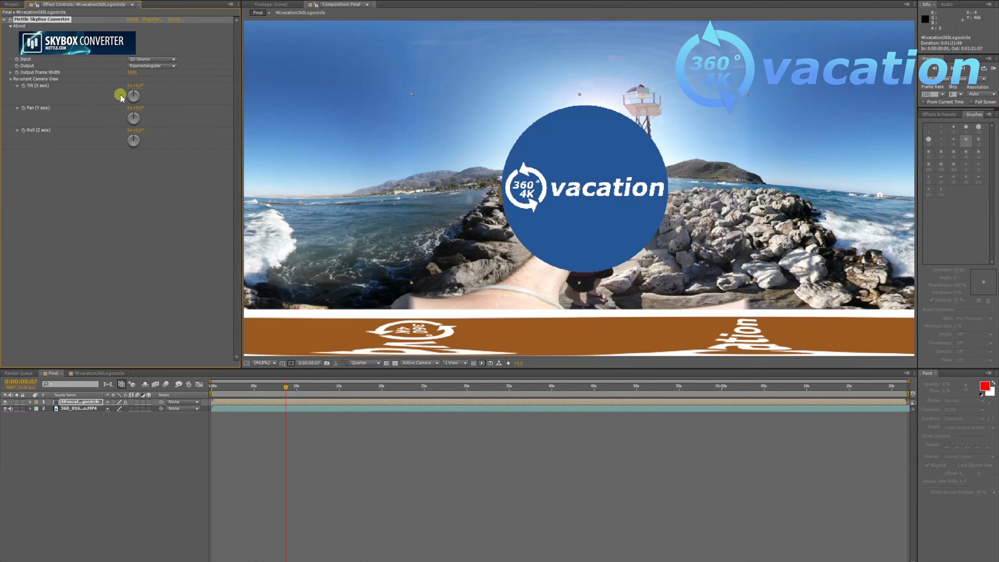
{"action": "mouse_move", "coordinate": [135, 93]}
{"action": "left_mouse_down"}
{"action": "mouse_move", "coordinate": [145, 99]}
{"action": "mouse_move", "coordinate": [143, 90]}
{"action": "left_mouse_up"}
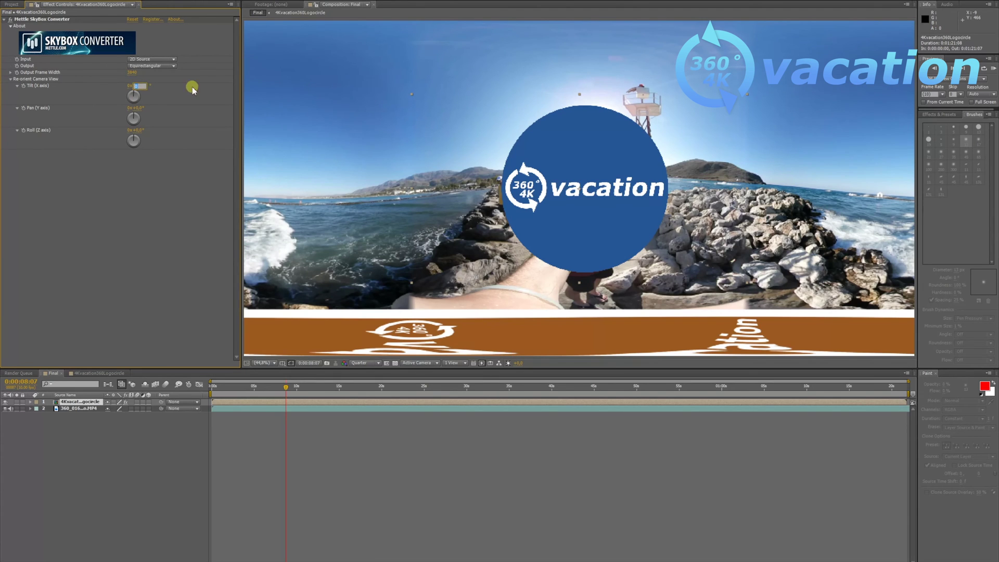
{"action": "type", "text": "90"}
{"action": "key", "text": "Return"}
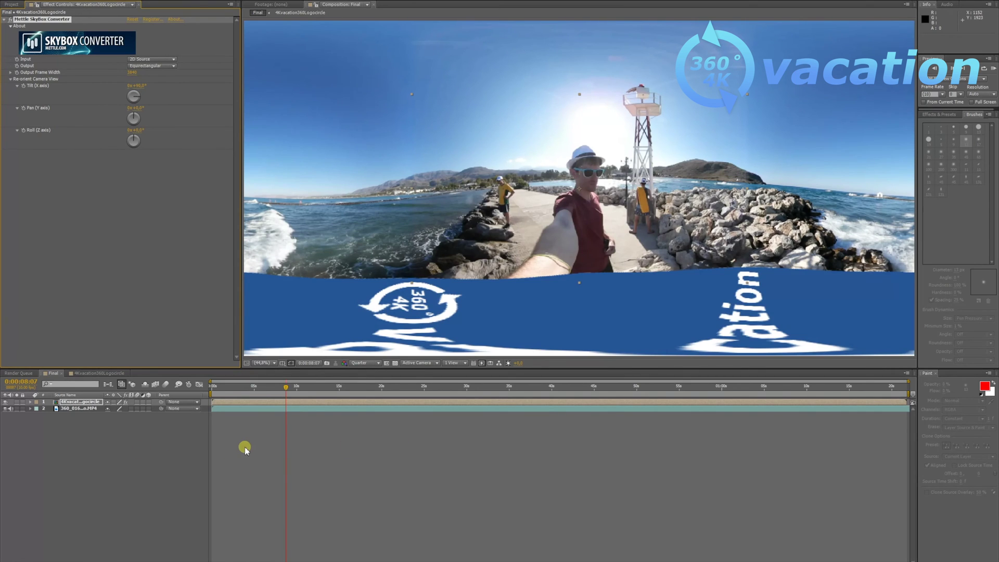
Add the Final comp to the Render Queue and check its AVI output format, leaving it unchanged.
{"action": "left_click", "coordinate": [13, 373]}
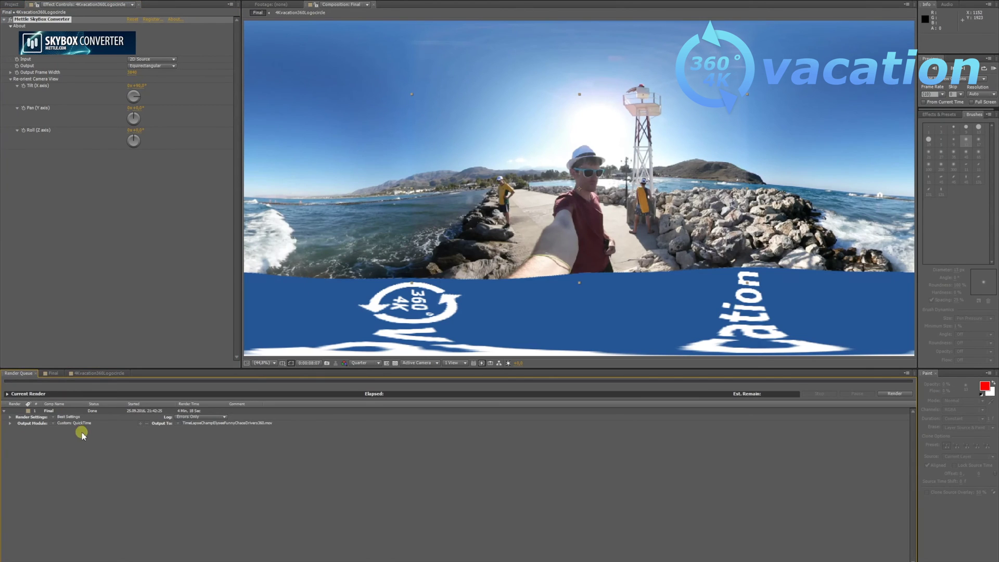
{"action": "left_click", "coordinate": [12, 5]}
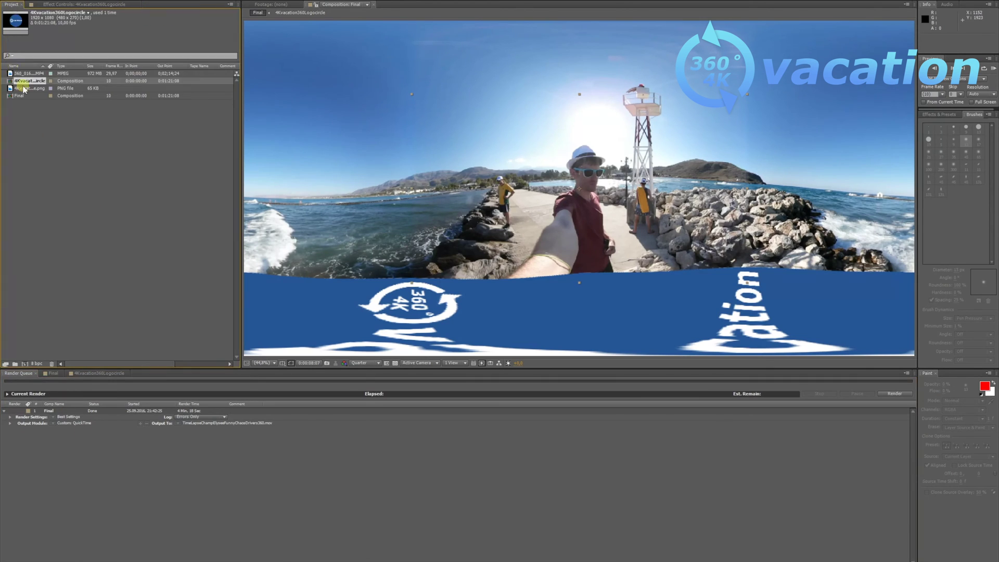
{"action": "left_click_drag", "start_coordinate": [21, 96], "coordinate": [91, 527]}
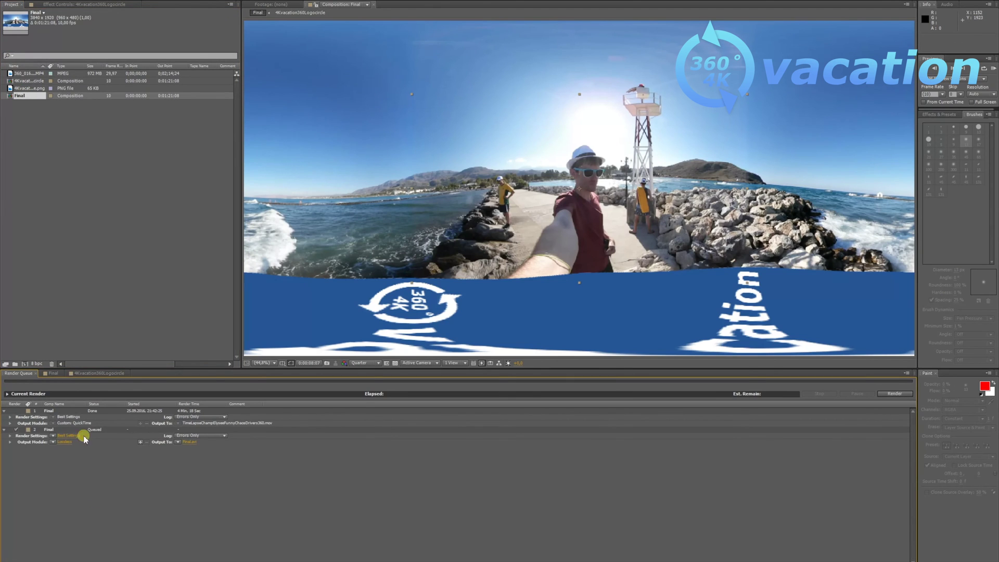
{"action": "left_click", "coordinate": [66, 442]}
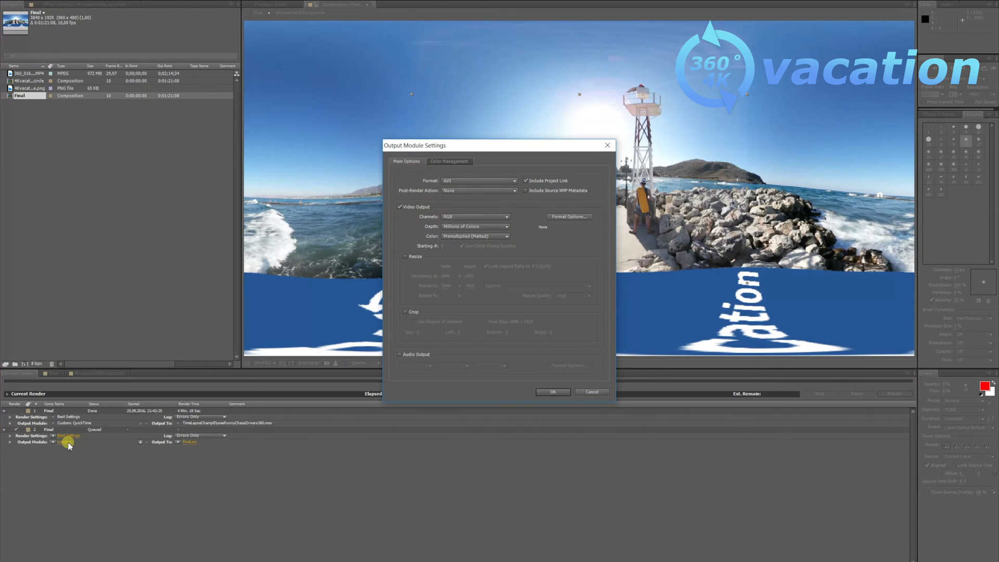
{"action": "left_click", "coordinate": [484, 182]}
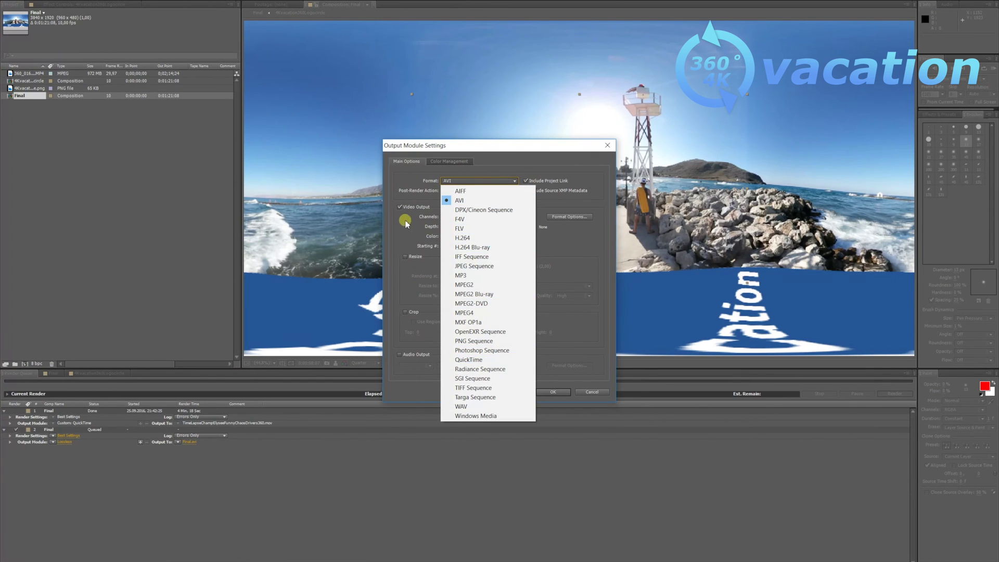
{"action": "left_click", "coordinate": [385, 230]}
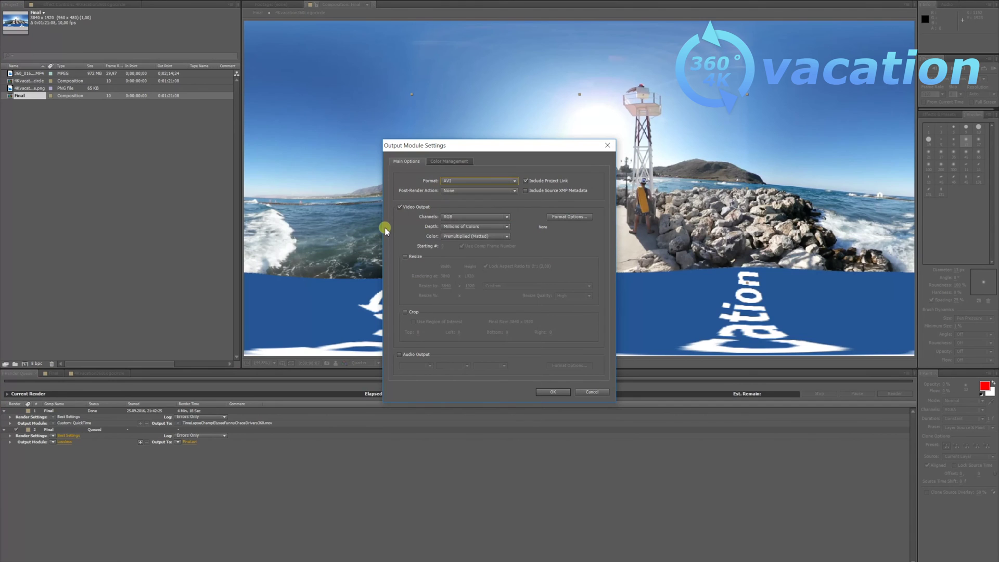
{"action": "left_click", "coordinate": [589, 392]}
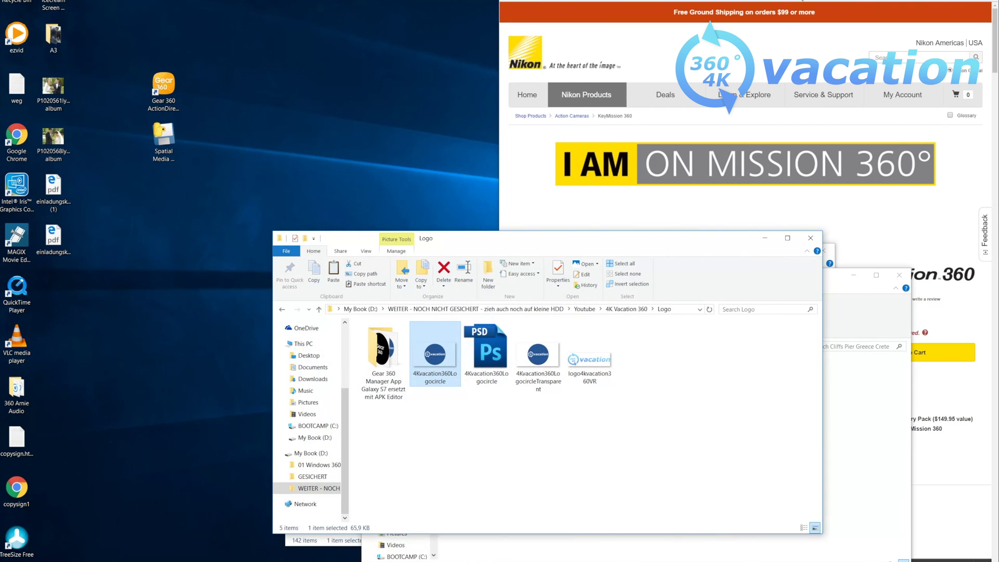
Launch Spatial Media Metadata Injector and load CreteGreece360LightcandlesVR.MP4, cancelling the injected copy's save.
{"action": "double_click", "coordinate": [168, 146]}
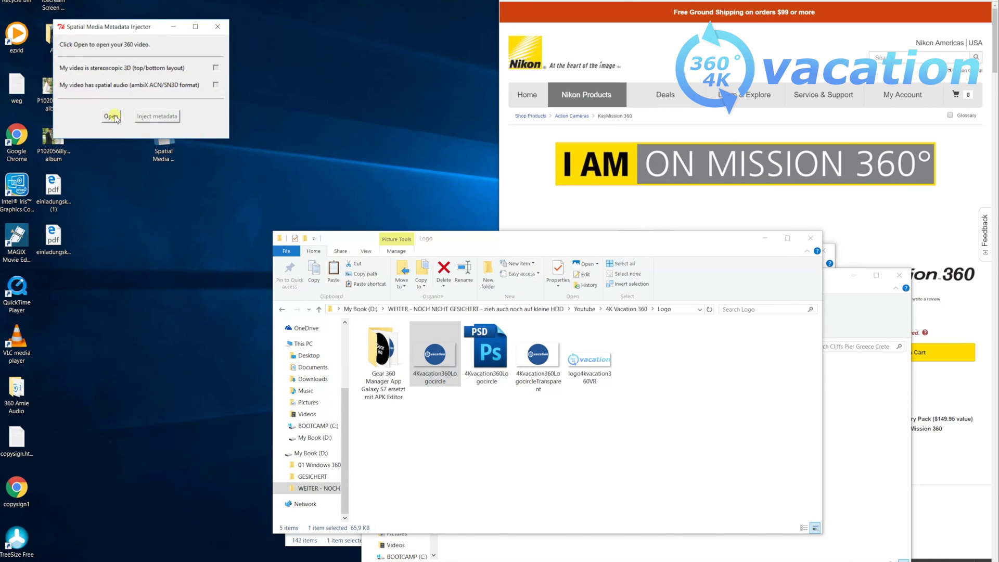
{"action": "left_click", "coordinate": [117, 118]}
{"action": "left_click", "coordinate": [139, 115]}
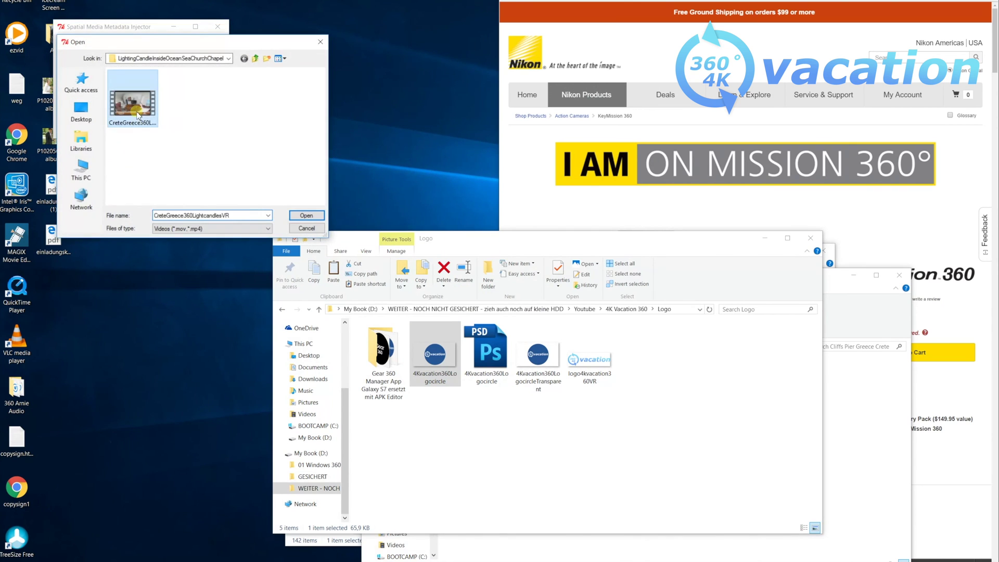
{"action": "left_click", "coordinate": [307, 215]}
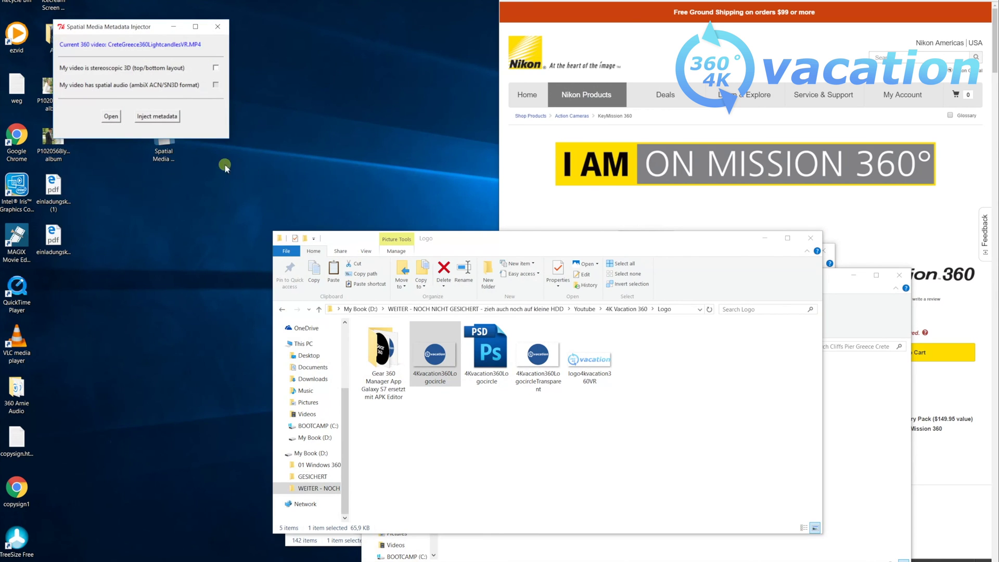
{"action": "left_click", "coordinate": [159, 117]}
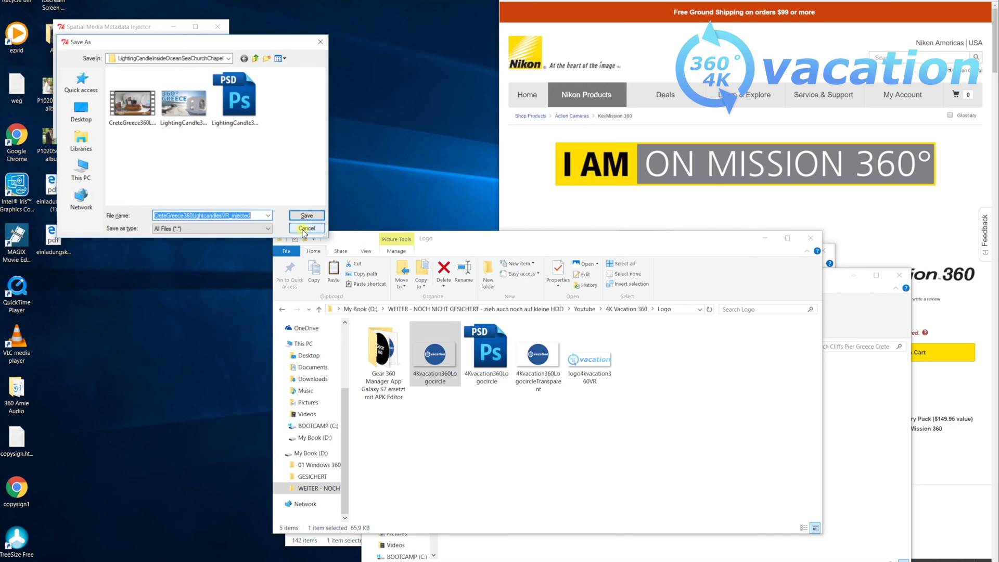
{"action": "left_click", "coordinate": [306, 229]}
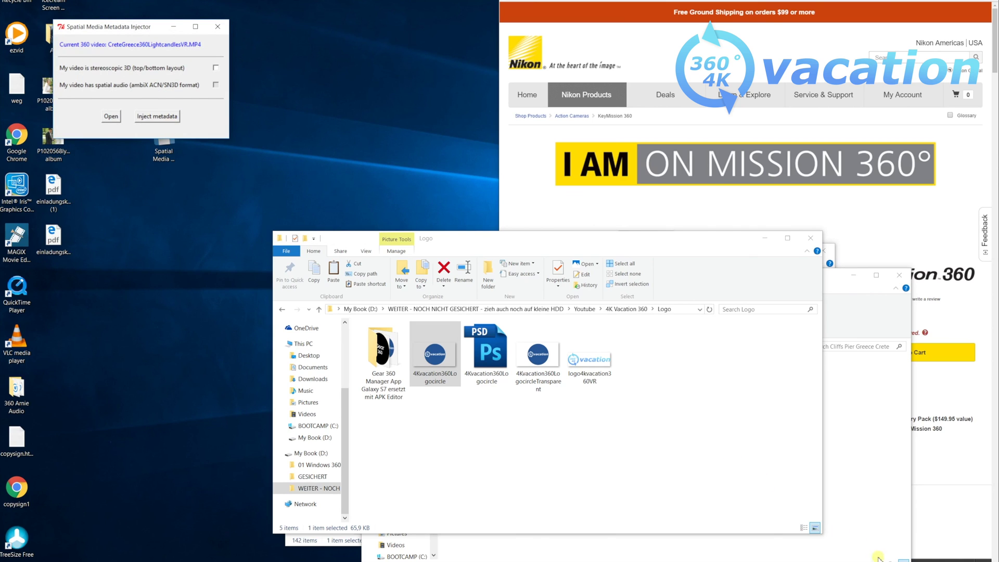